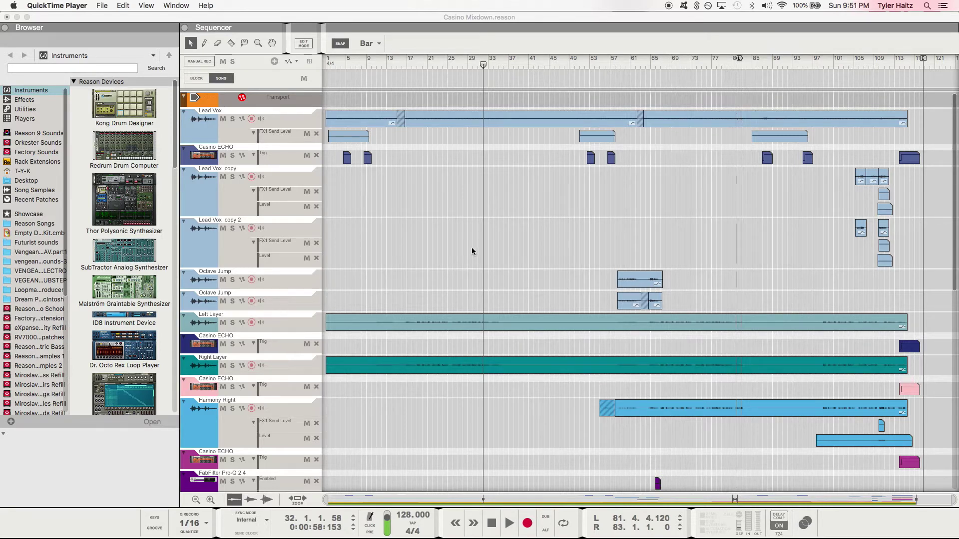
Show the On-screen Piano Keys window and close it again
scroll(464, 213, "down", 10)
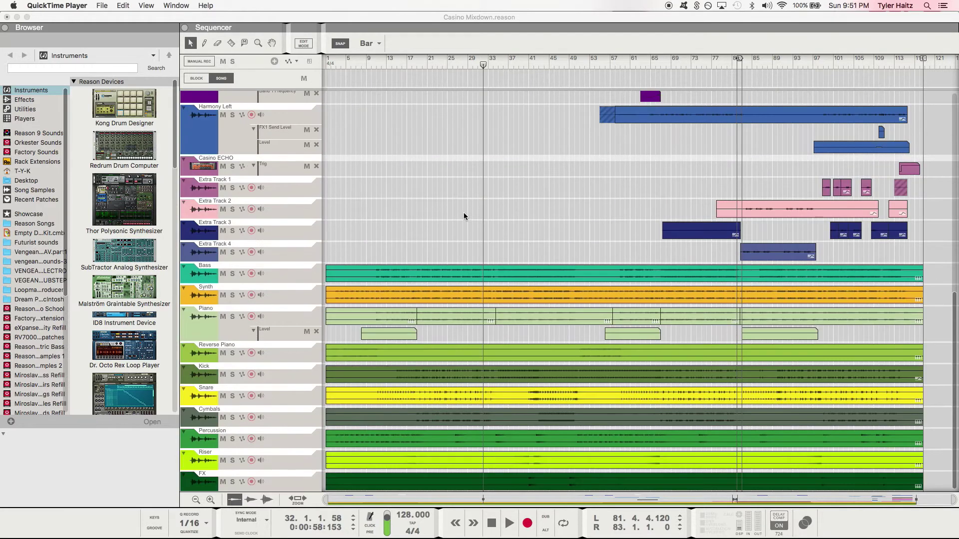
left_click(263, 388)
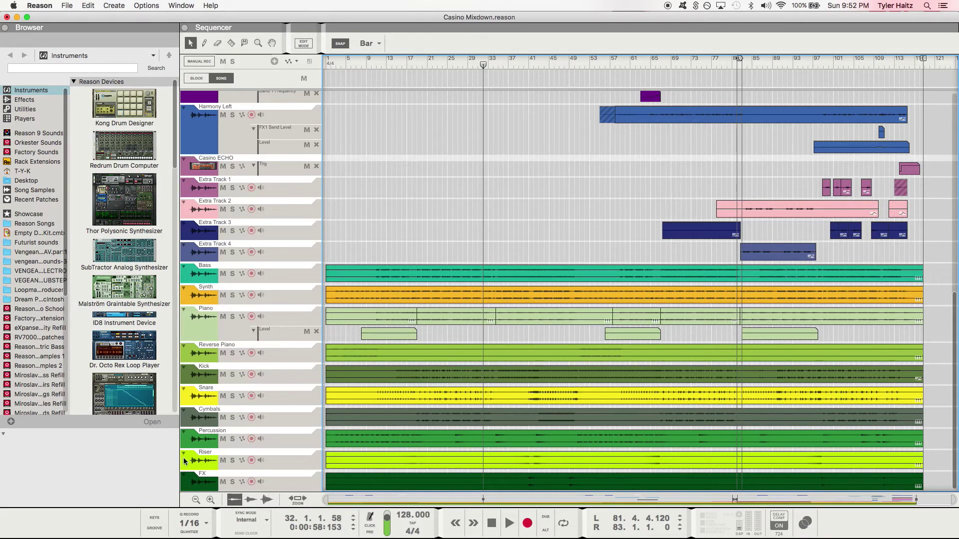
left_click(161, 518)
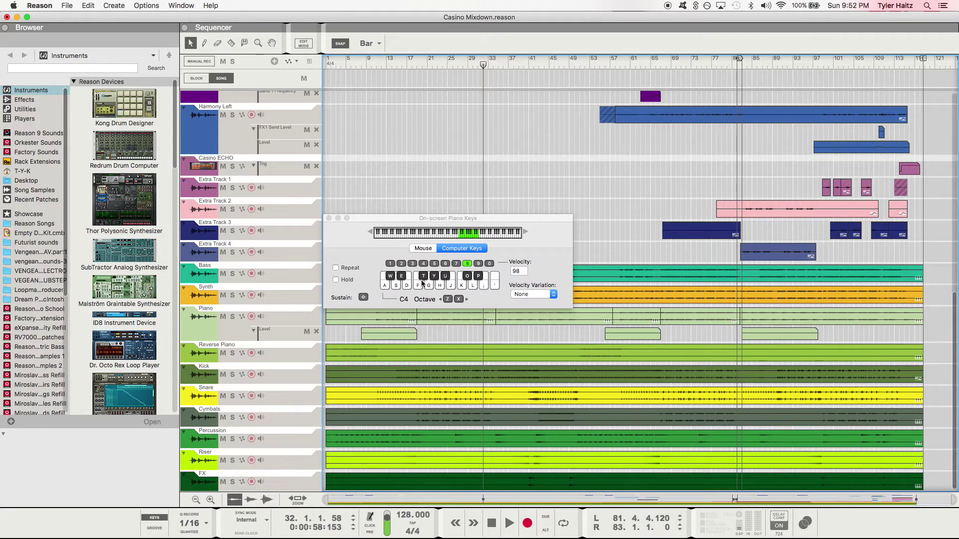
left_click(329, 218)
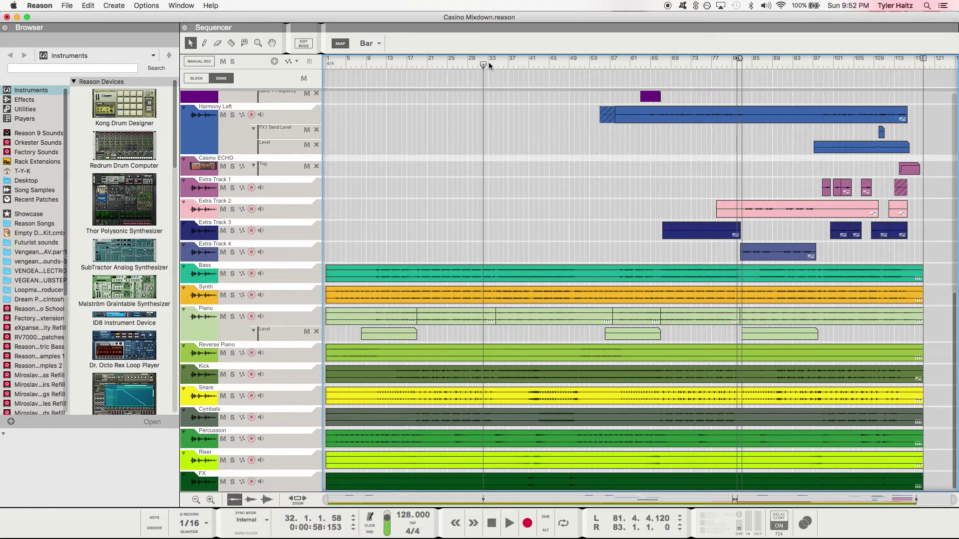
Move the song position to bar 31 and switch the metronome click on and off again
mouse_move(483, 66)
left_mouse_down()
mouse_move(493, 64)
mouse_move(479, 64)
left_mouse_up()
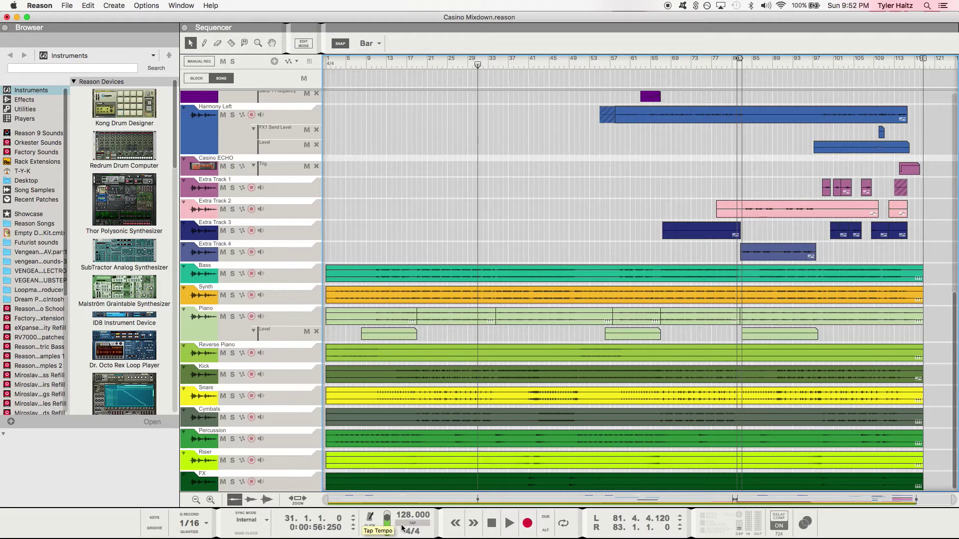
left_click(369, 526)
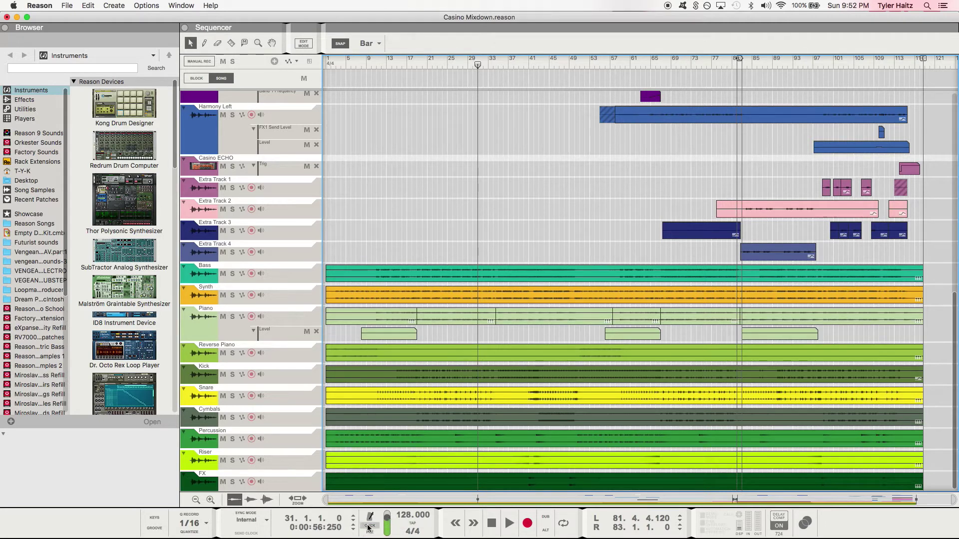
left_click(370, 527)
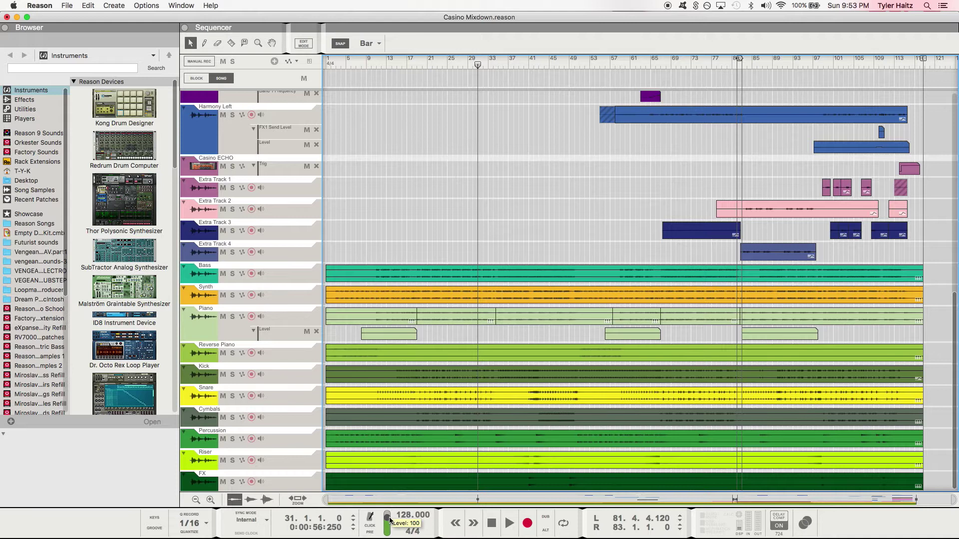
mouse_move(389, 520)
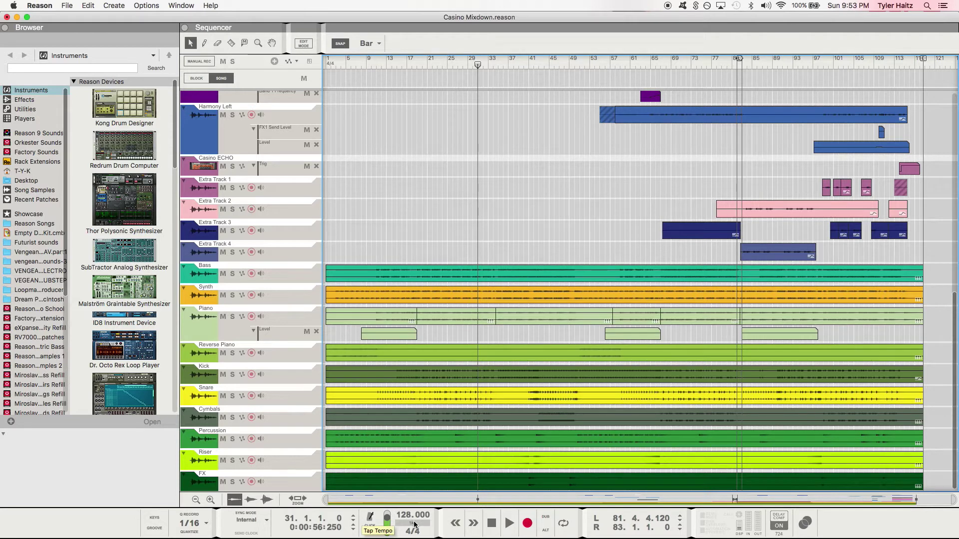
Try tapping in a new song tempo and undo the tempo change
left_click(414, 524)
left_click(414, 524)
left_click(414, 525)
left_click(414, 525)
key("super+z")
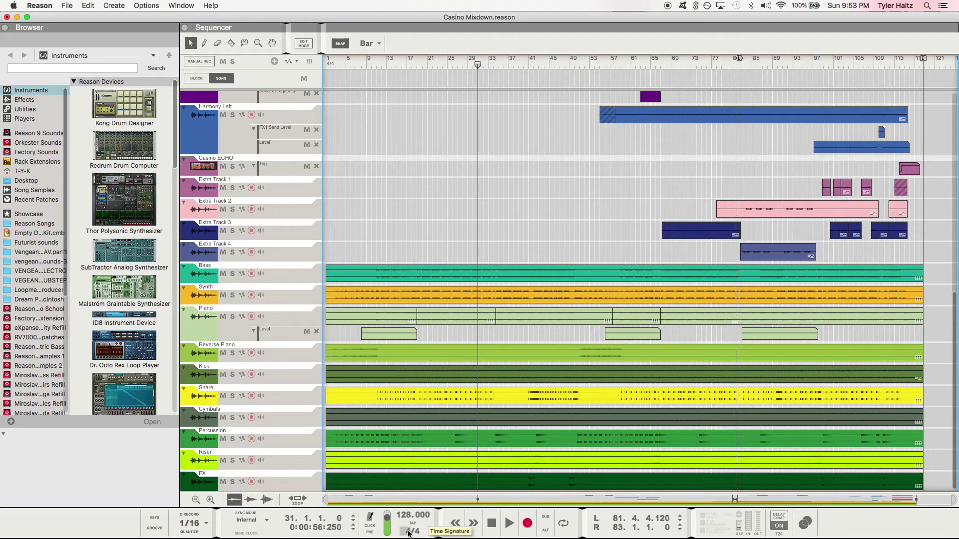
left_click(408, 534)
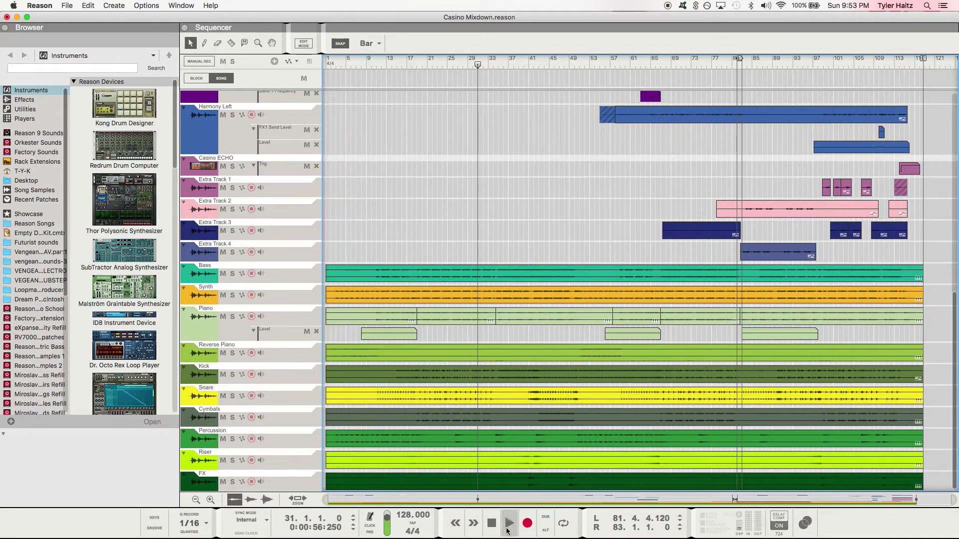
Rewind and fast-forward the song position by single bars, and return it to the song start
left_click(455, 522)
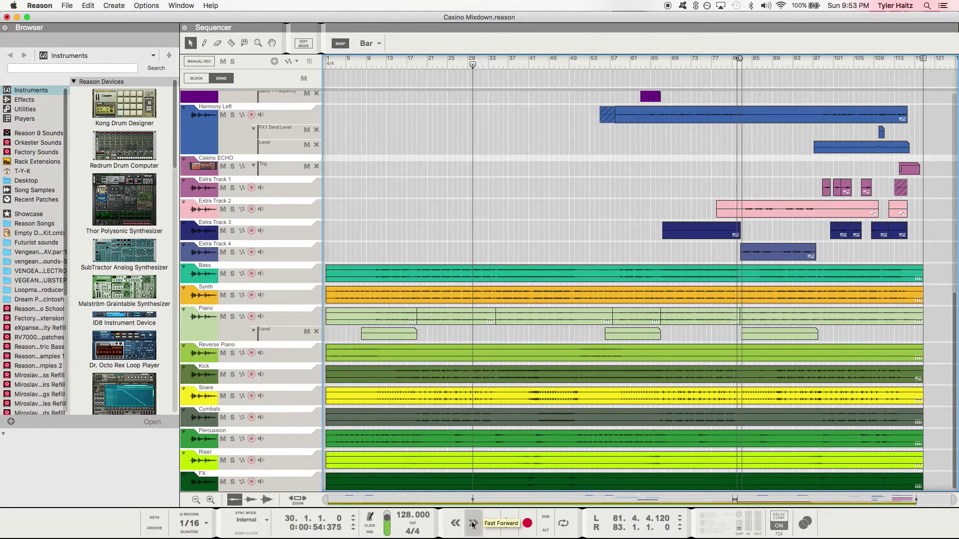
left_click(473, 524)
left_click(473, 524)
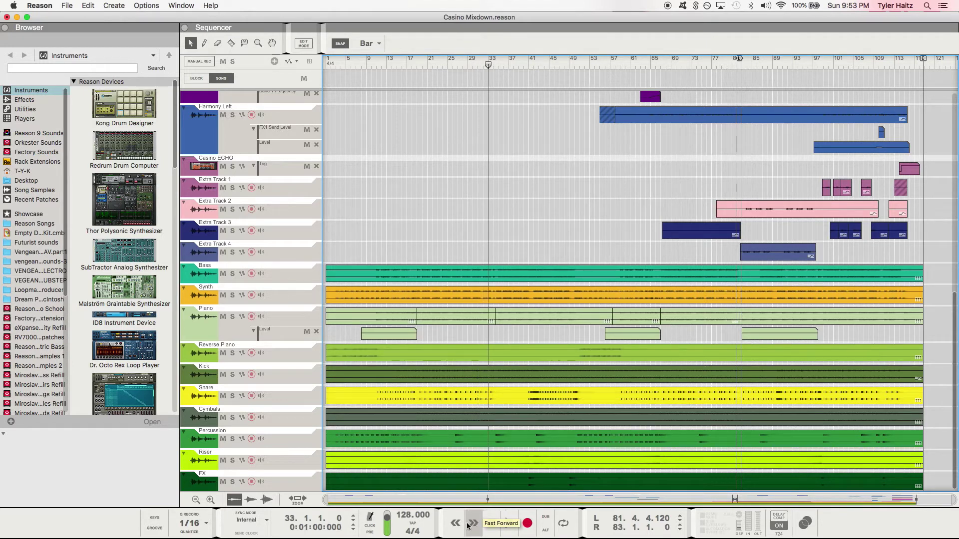
left_click(455, 523)
left_click(455, 523)
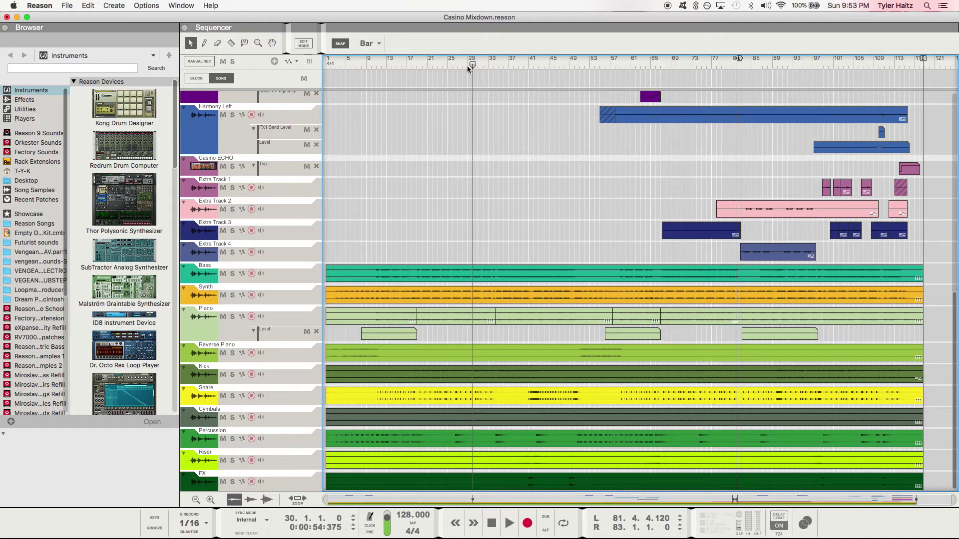
left_click(493, 524)
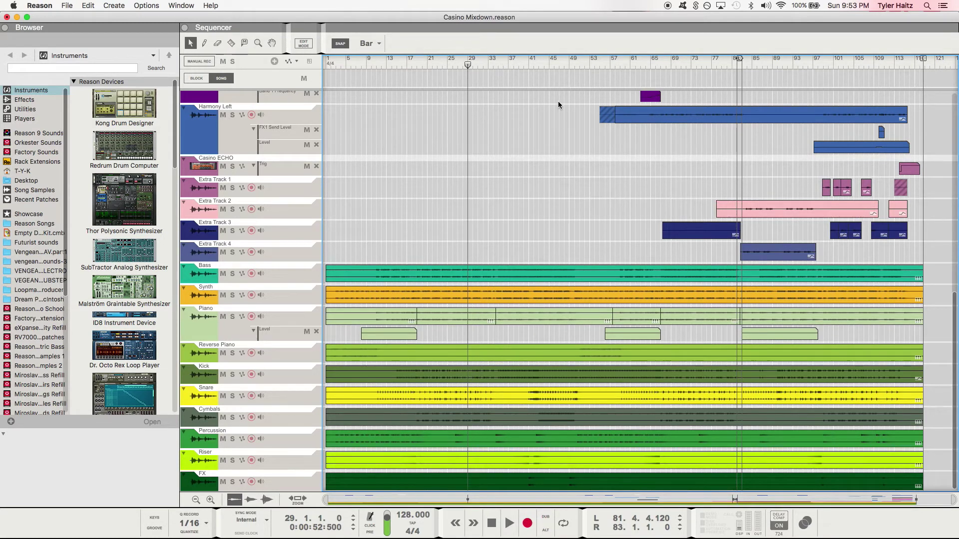
left_click(500, 523)
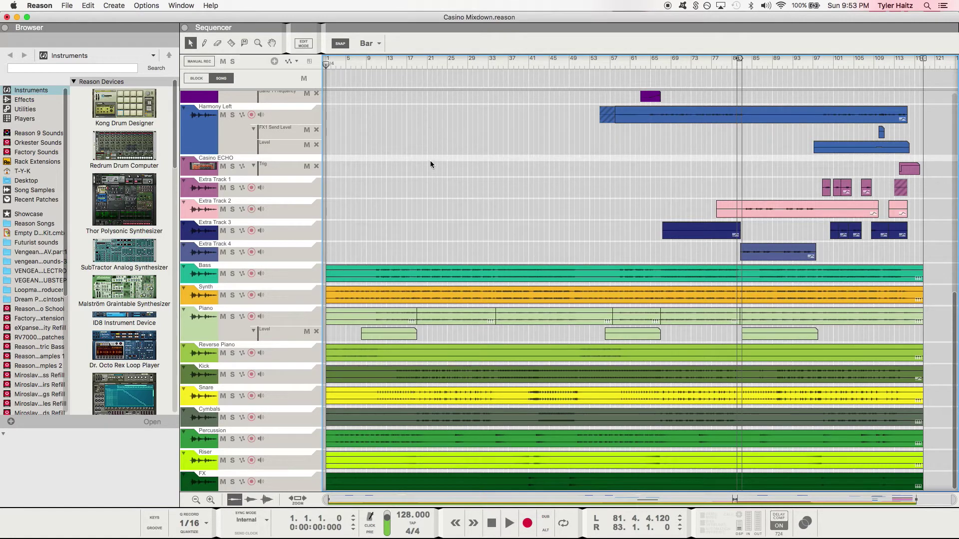
Play the song from the start, jump ahead to about bar 22 and stop playback
left_click(509, 524)
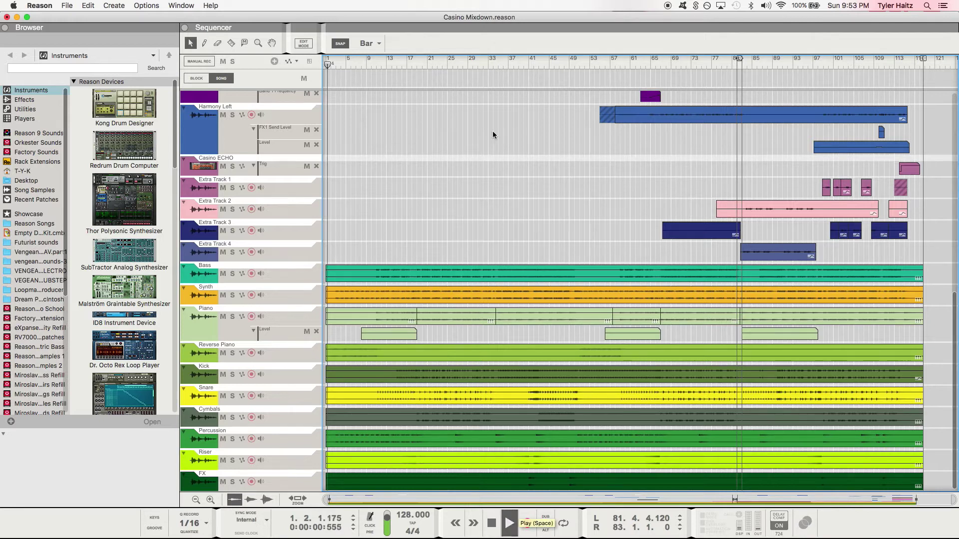
left_click(433, 64)
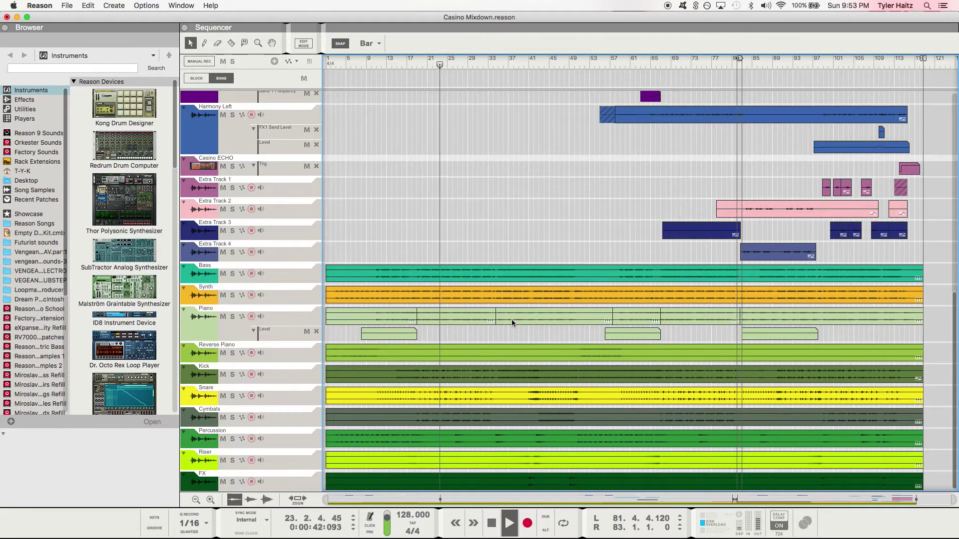
left_click(491, 524)
Play a short passage from bar 45, stop it, and return the song position to the song start
left_click(550, 63)
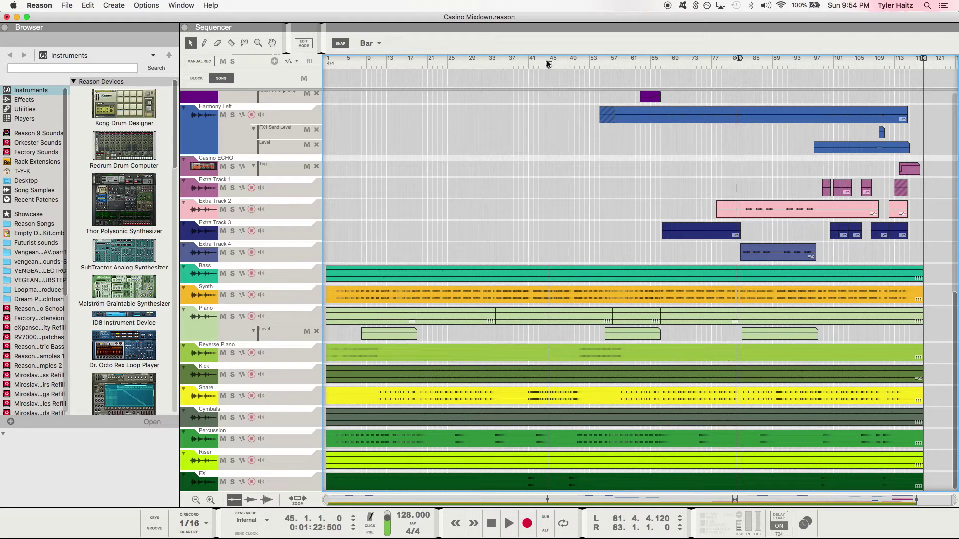
left_click(507, 525)
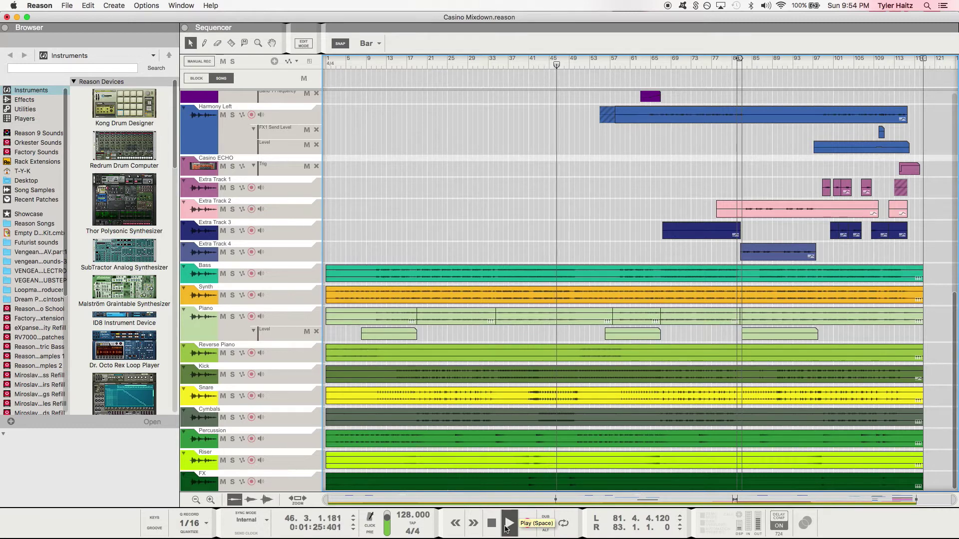
left_click(494, 523)
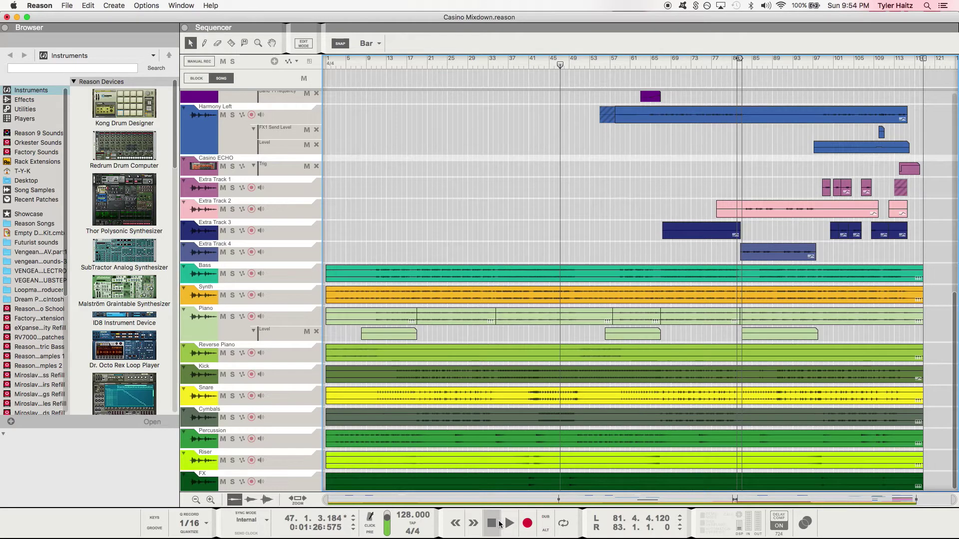
left_click(550, 65)
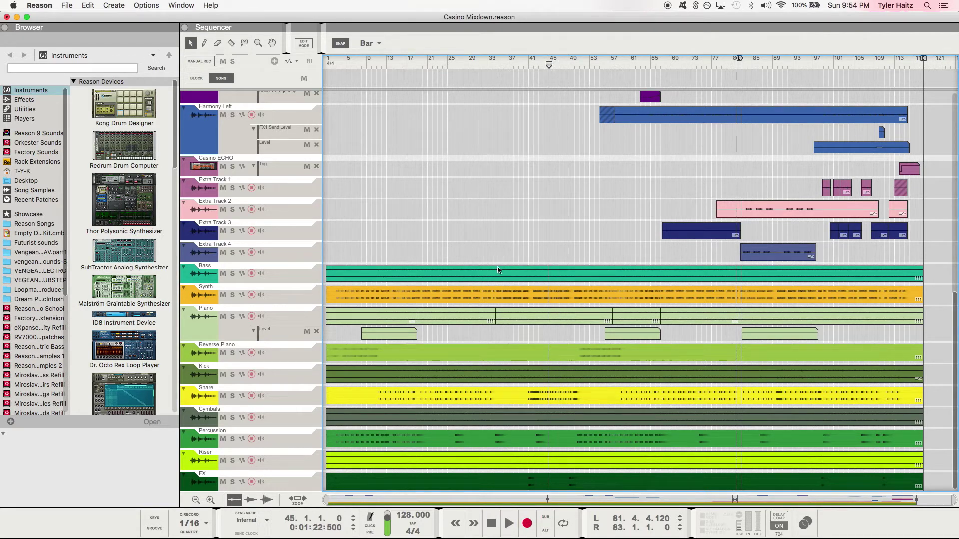
left_click(492, 523)
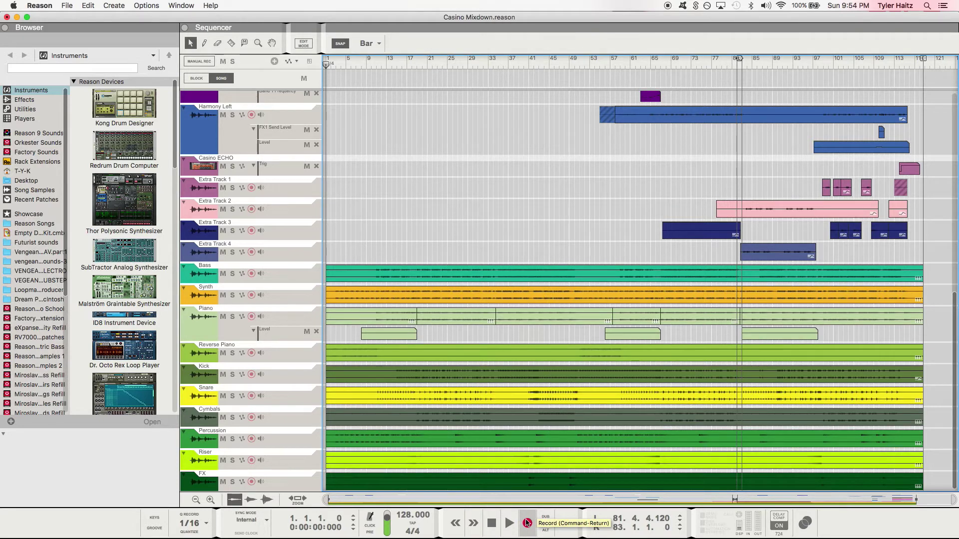
left_click(527, 523)
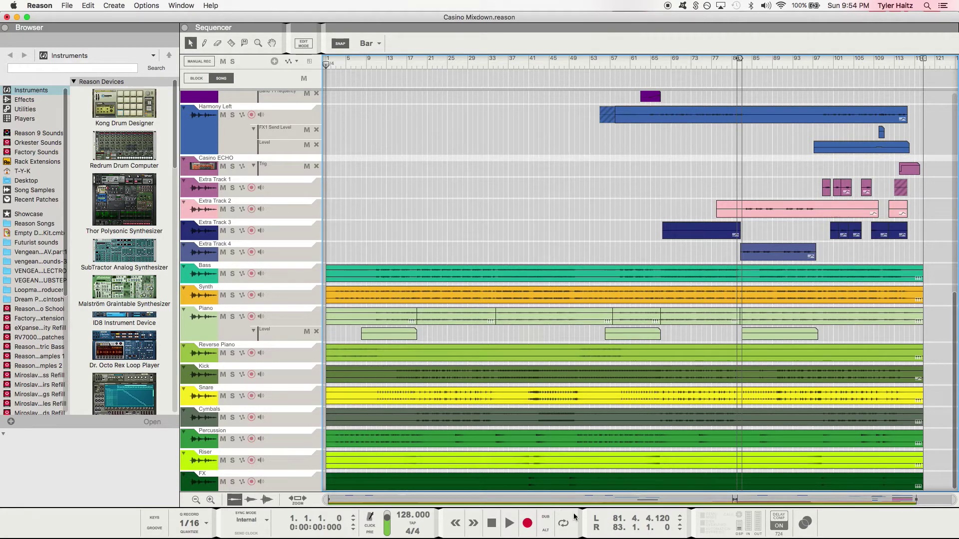
Set the left loop locator to bar 45 and the right loop locator to bar 49
left_click_drag(740, 59, 552, 81)
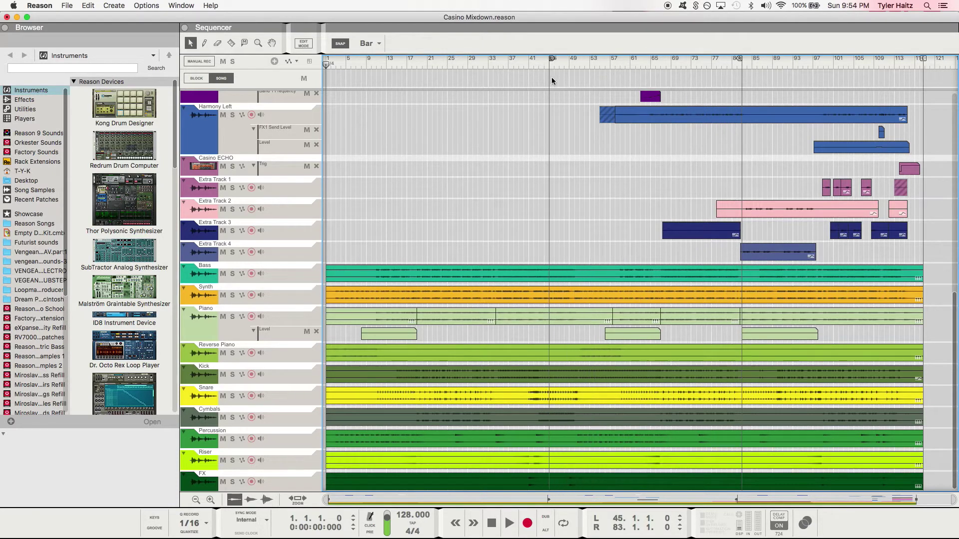
left_click_drag(742, 60, 572, 64)
left_click_drag(732, 60, 566, 58)
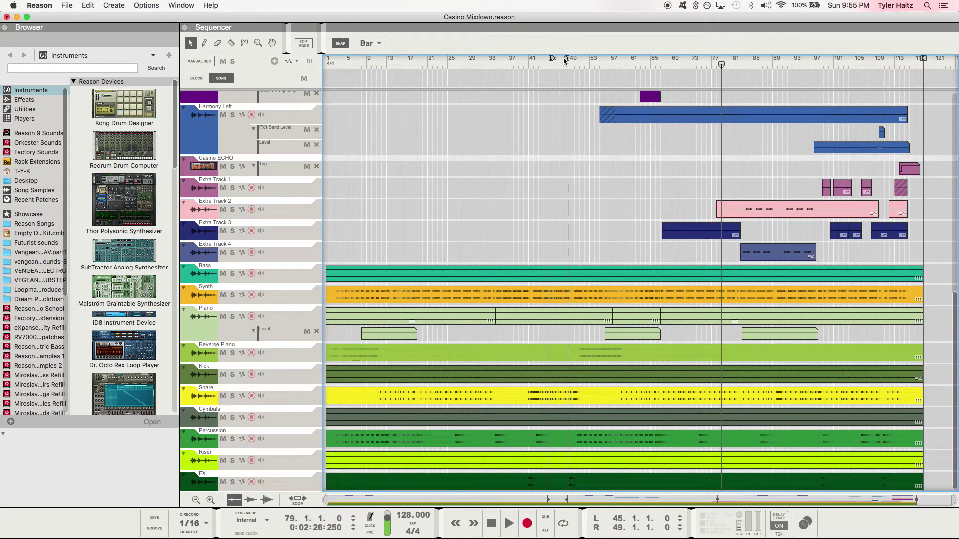
Enable looping, play the looped section from bar 45 and stop playback
left_click(550, 67)
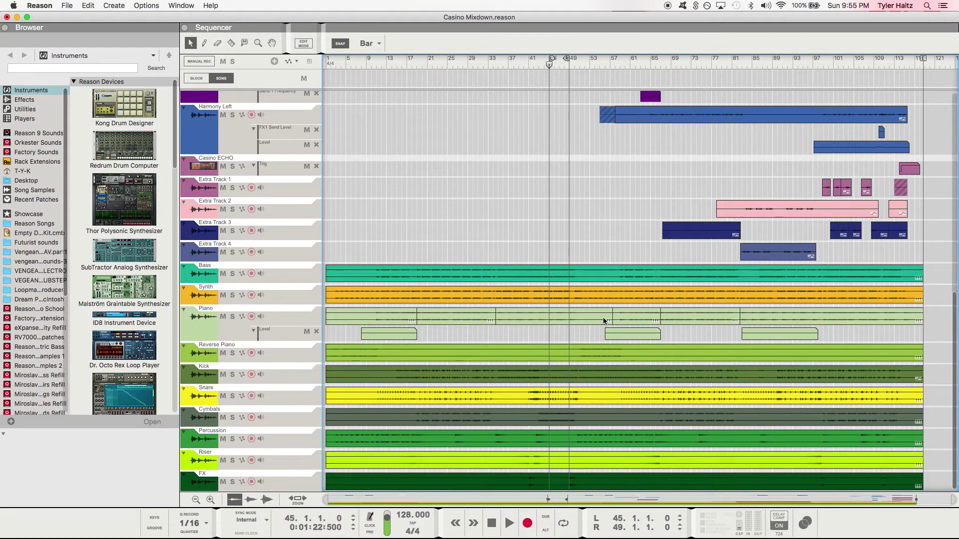
left_click(565, 527)
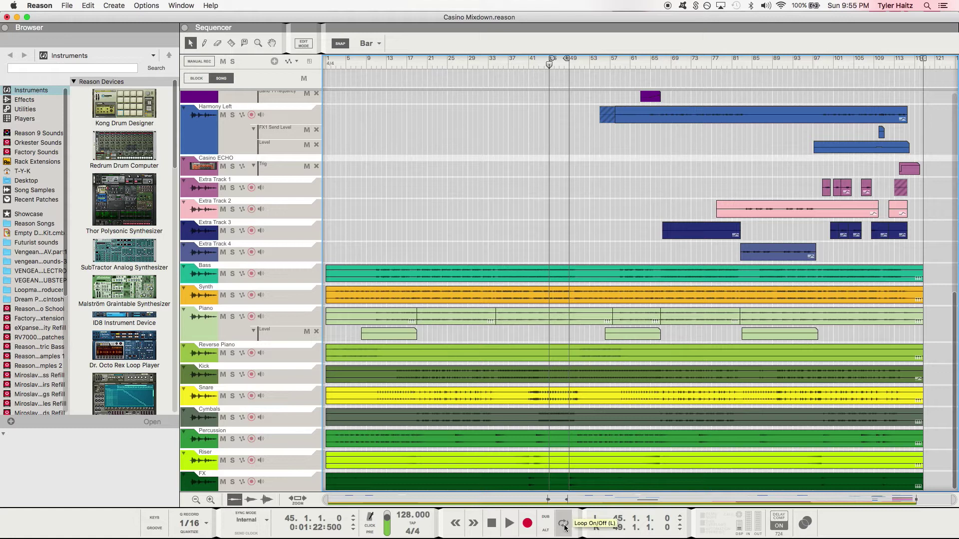
left_click(564, 527)
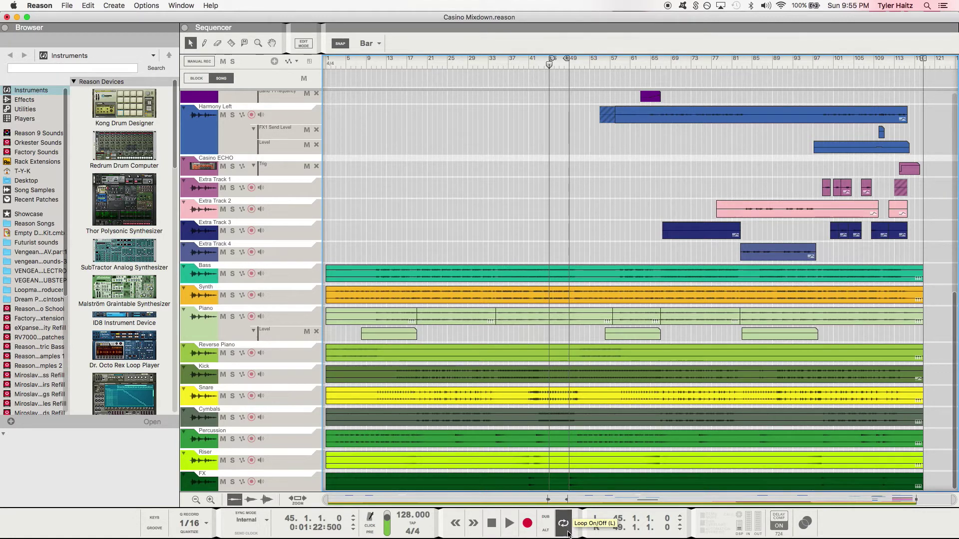
left_click(510, 524)
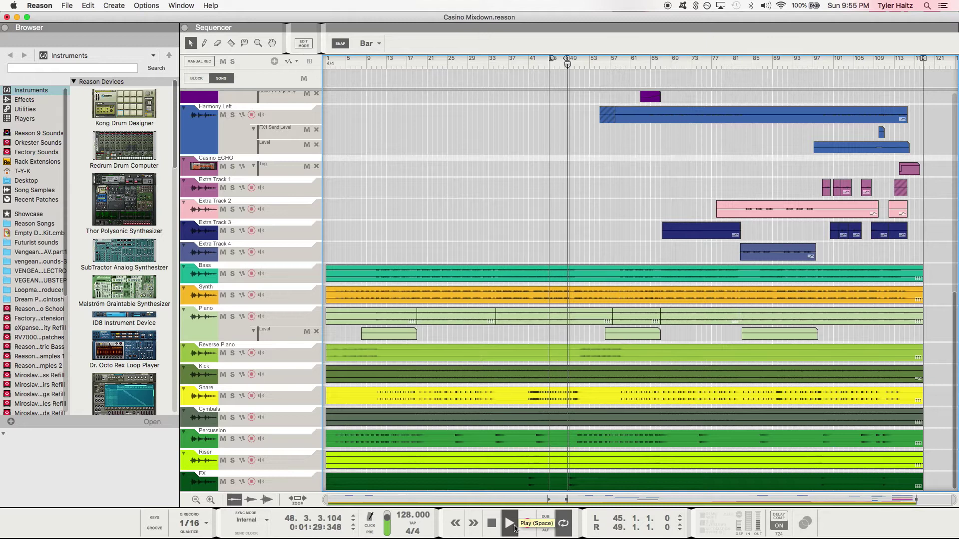
left_click(510, 525)
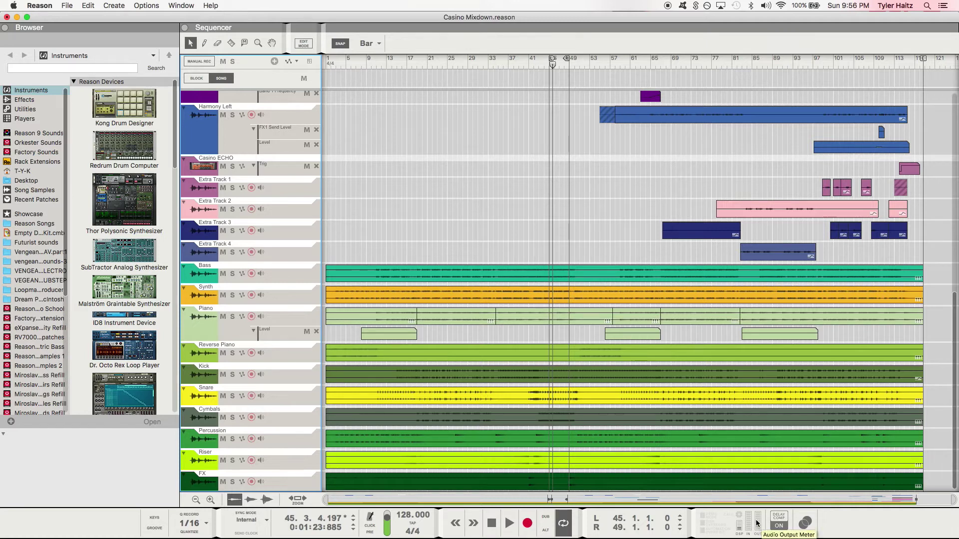
left_click(511, 527)
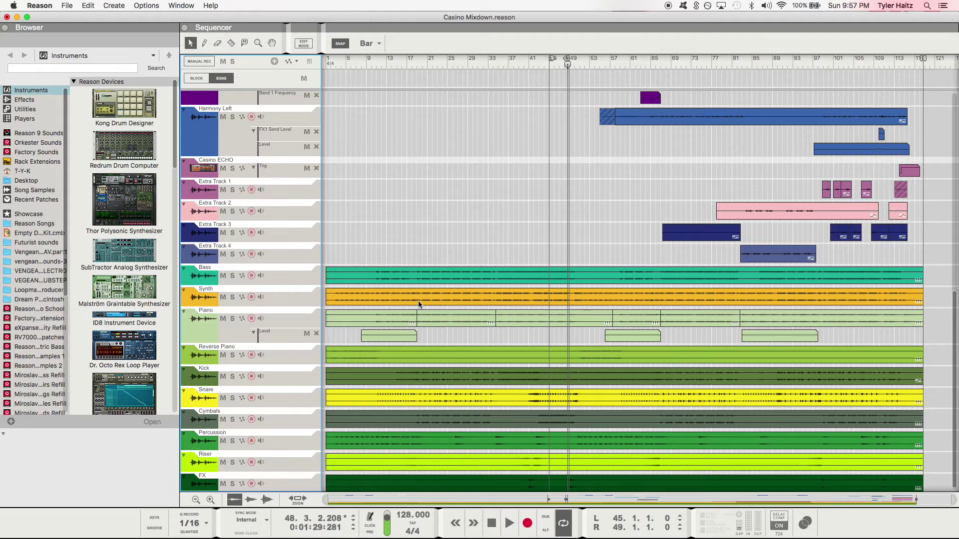
left_click_drag(958, 301, 940, 85)
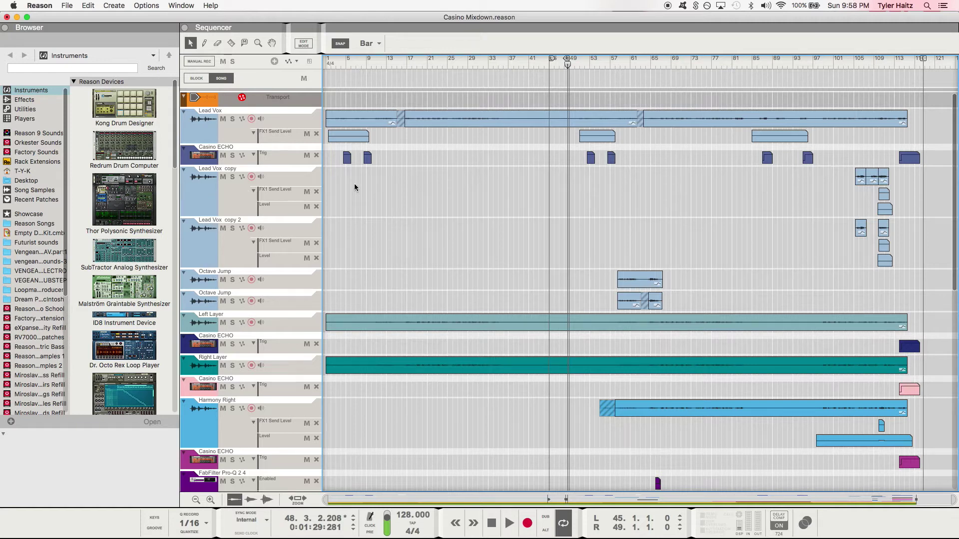
scroll(295, 189, "down", 6)
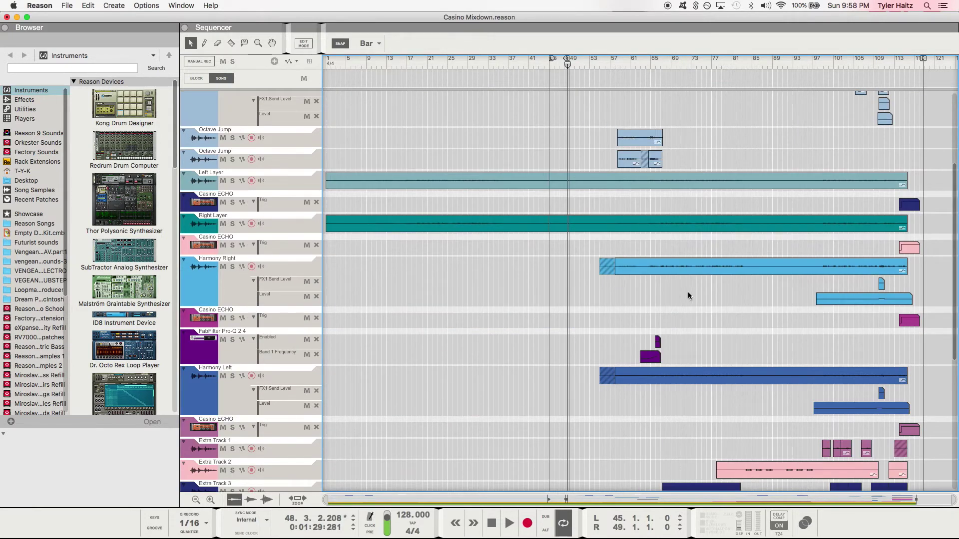
scroll(688, 295, "down", 10)
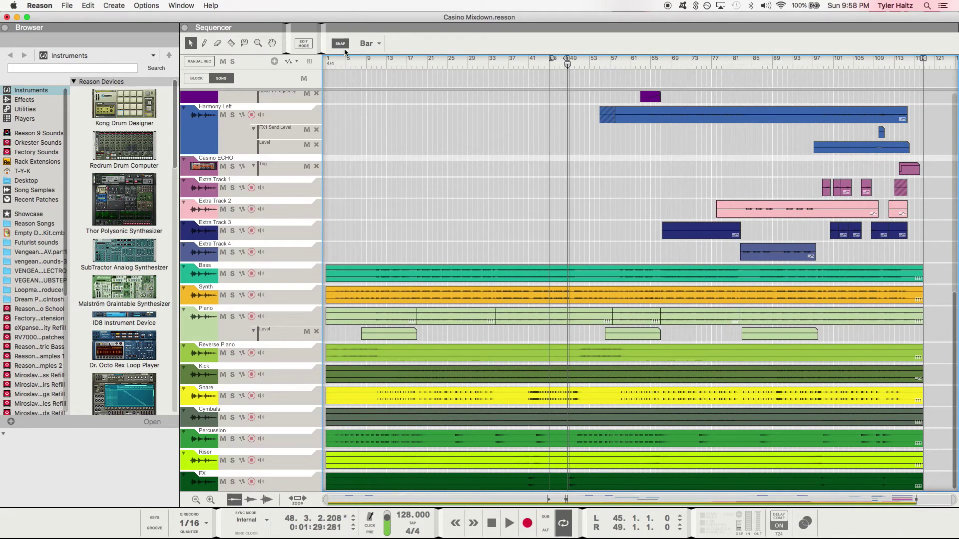
scroll(418, 178, "up", 10)
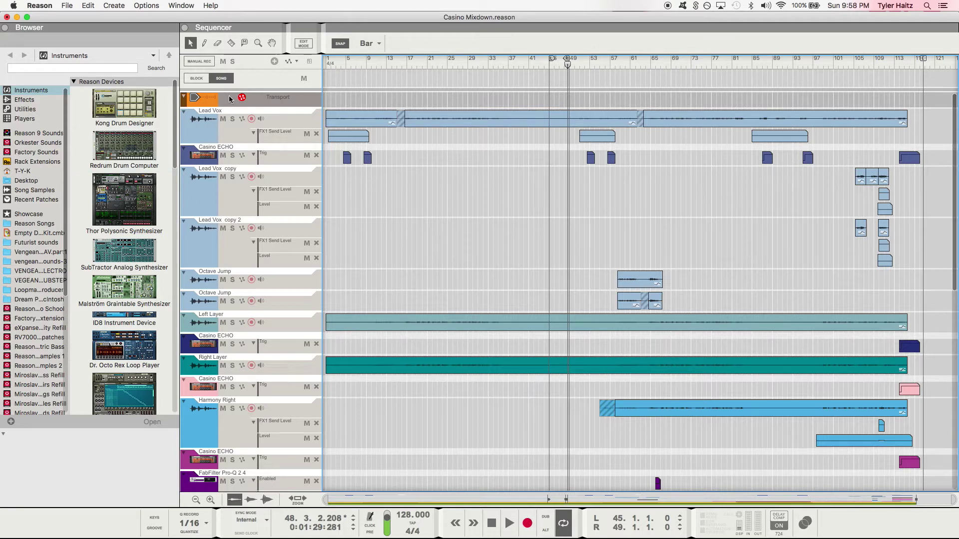
Select the Lead Vox track, play from bar 21 with it muted, unmute it and stop playback
left_click(224, 138)
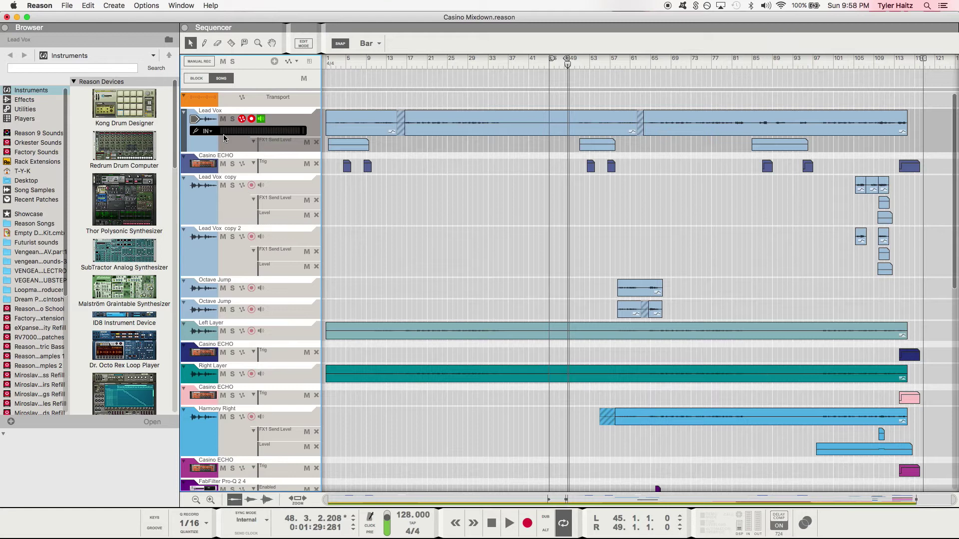
left_click(426, 66)
left_click(223, 119)
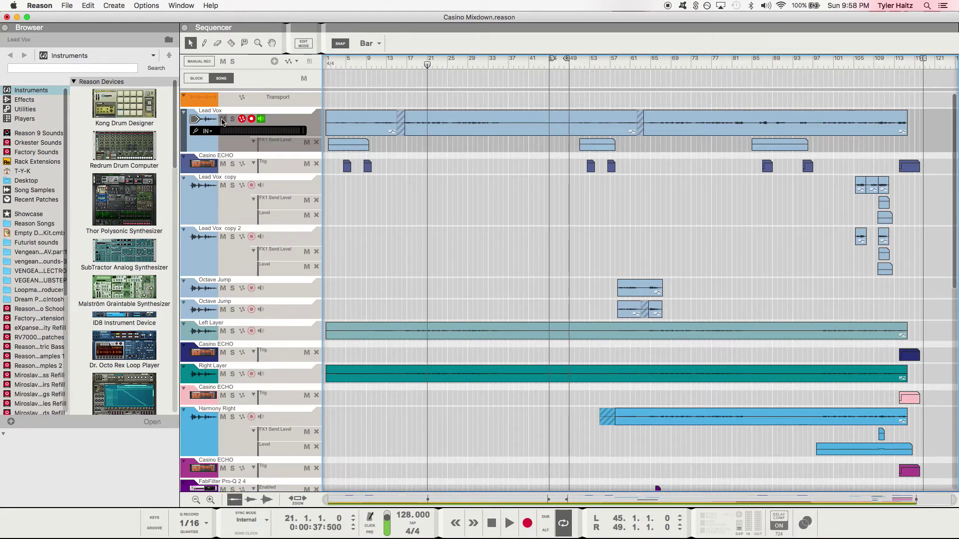
key("space")
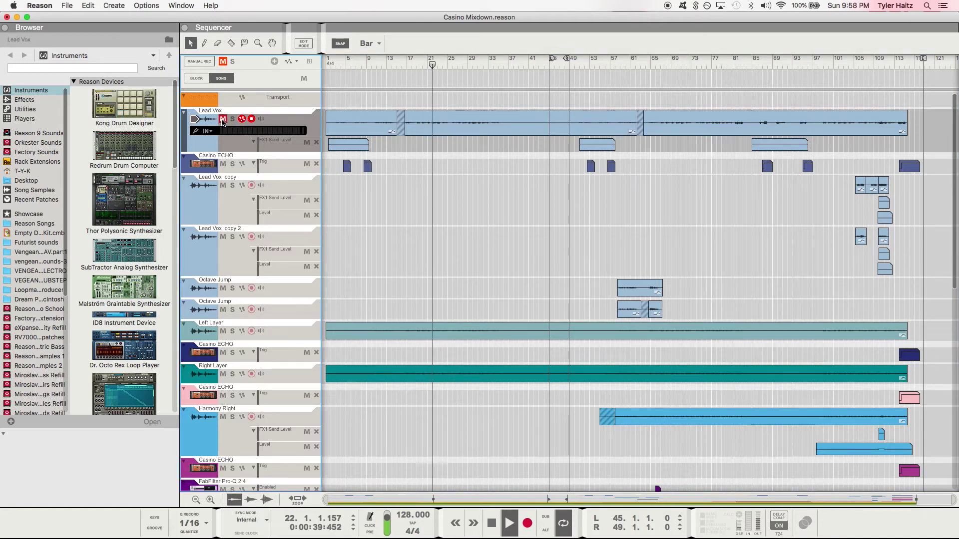
left_click(223, 119)
key("space")
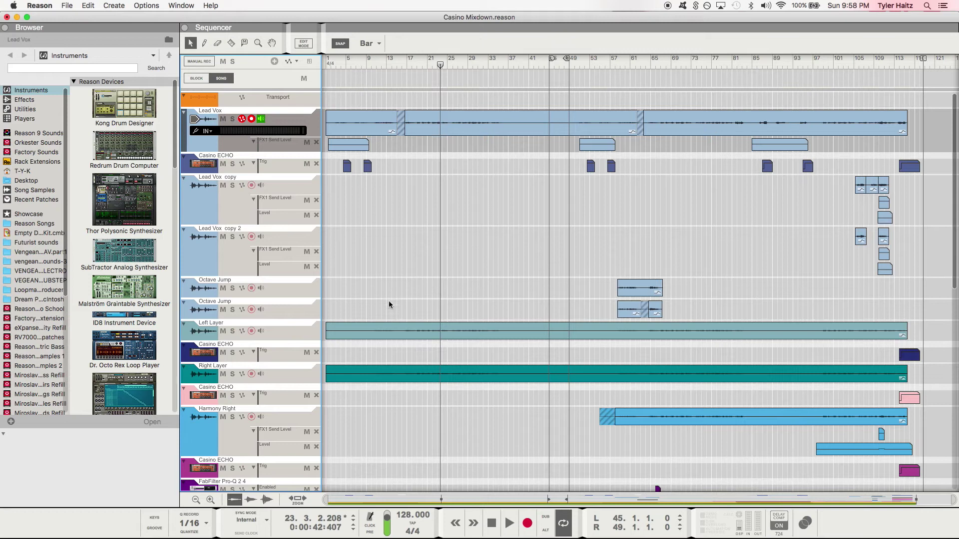
Mute the Left Layer and Right Layer tracks and play a short passage, muting and unmuting Lead Vox
left_click(223, 331)
left_click(224, 374)
key("space")
left_click(222, 120)
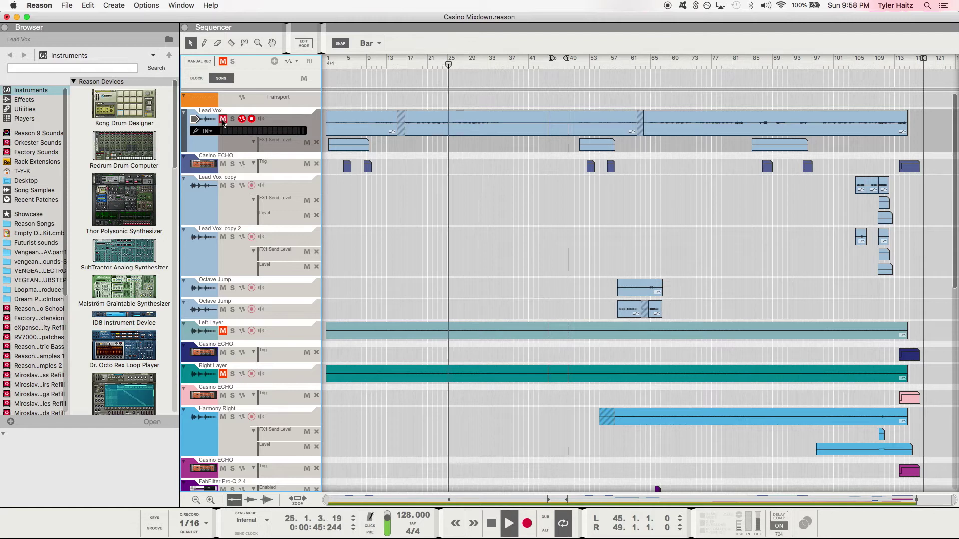
left_click(223, 119)
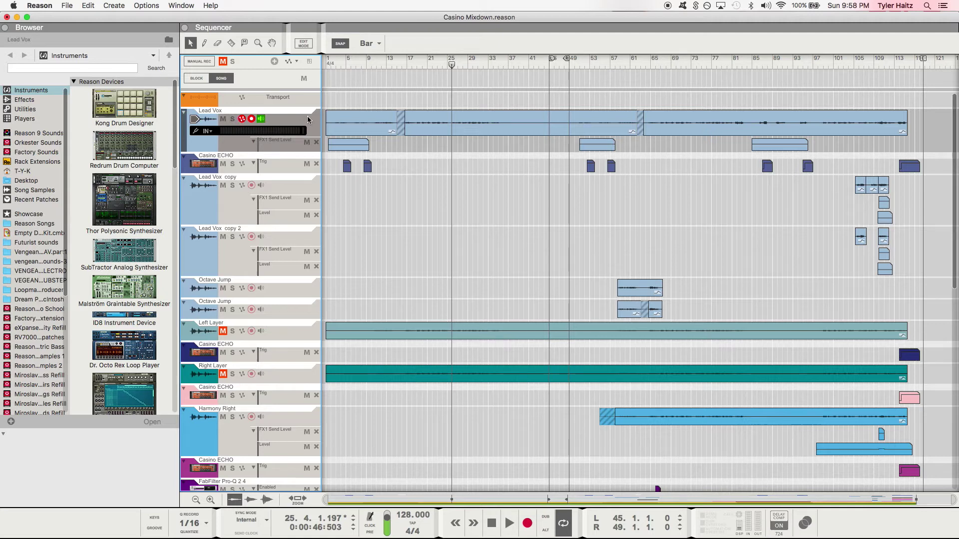
Solo the Lead Vox track, play briefly from bar 21, remove the solo and stop playback
left_click(232, 118)
left_click(425, 59)
key("space")
left_click(232, 119)
key("space")
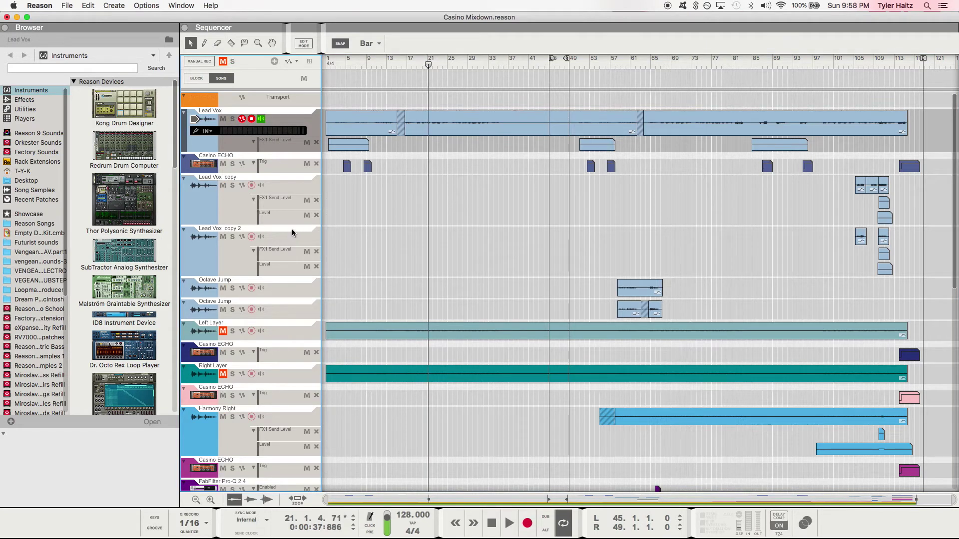
Look through the remaining tracks down to FX, view the separate rack window and return to the sequencer
scroll(294, 229, "down", 10)
scroll(295, 231, "down", 3)
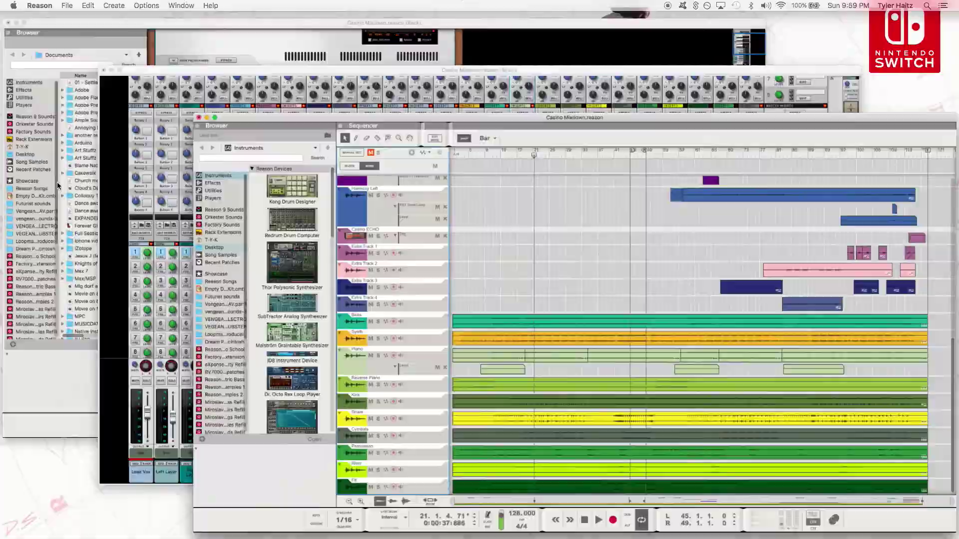
key("ctrl+Up")
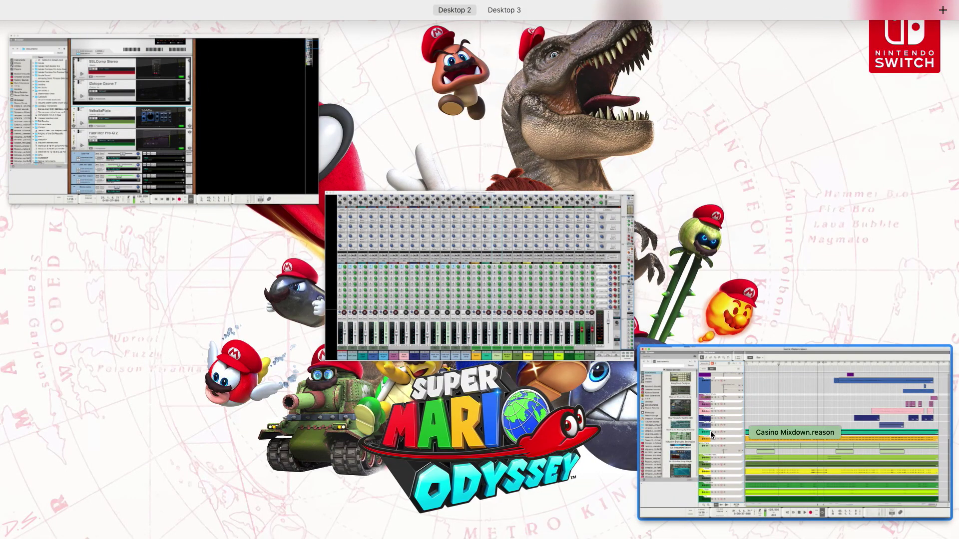
left_click(746, 416)
key("ctrl+Up")
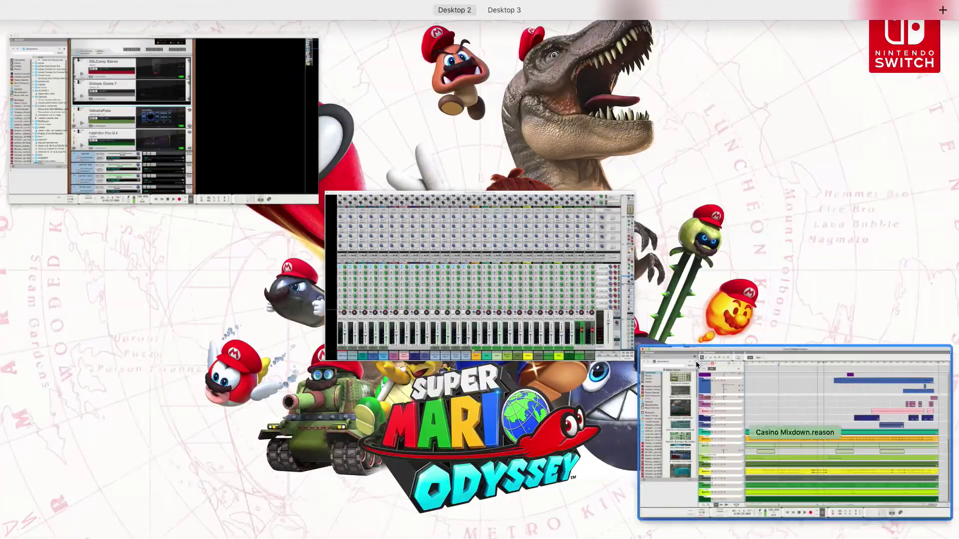
left_click(137, 94)
key("ctrl+Up")
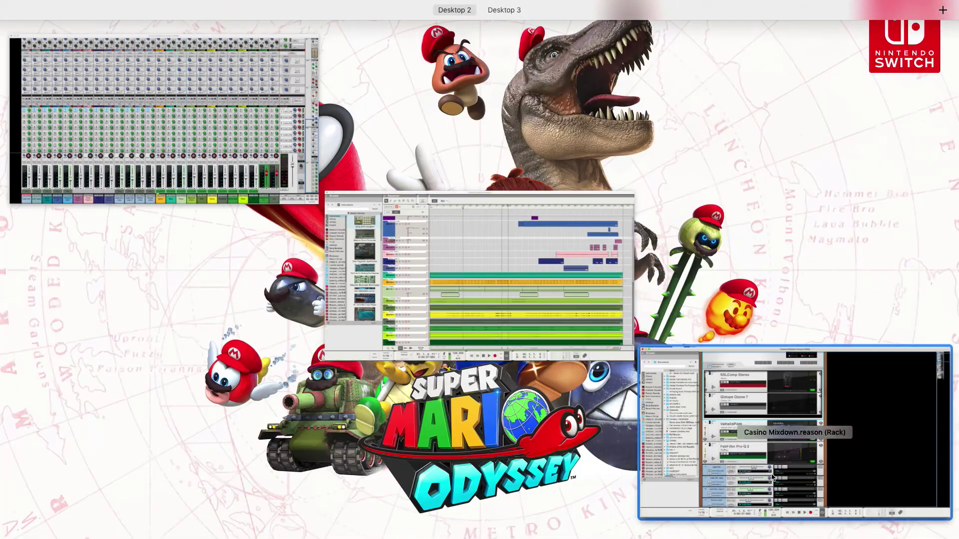
left_click(408, 239)
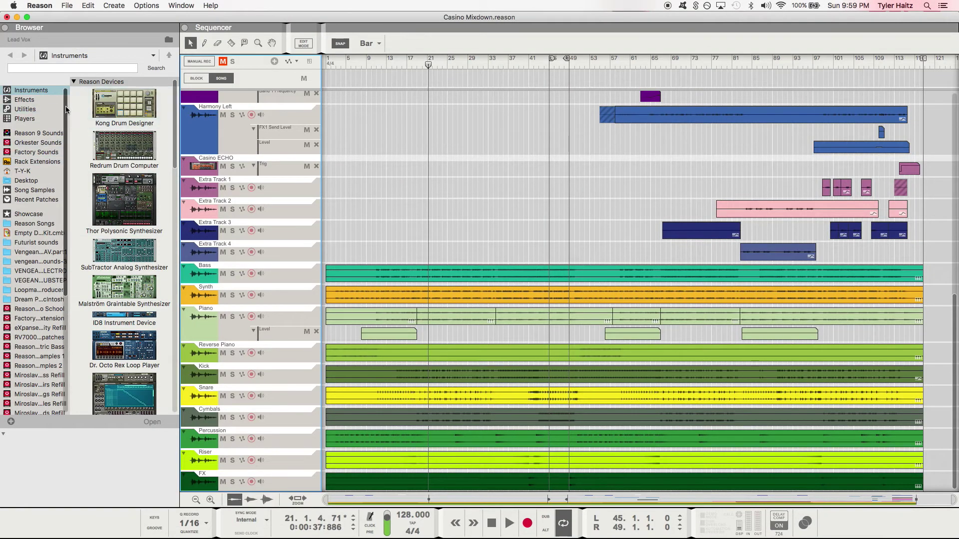
Look through the browser's locations and open the Reason Songs folder
scroll(60, 150, "down", 5)
scroll(65, 150, "up", 5)
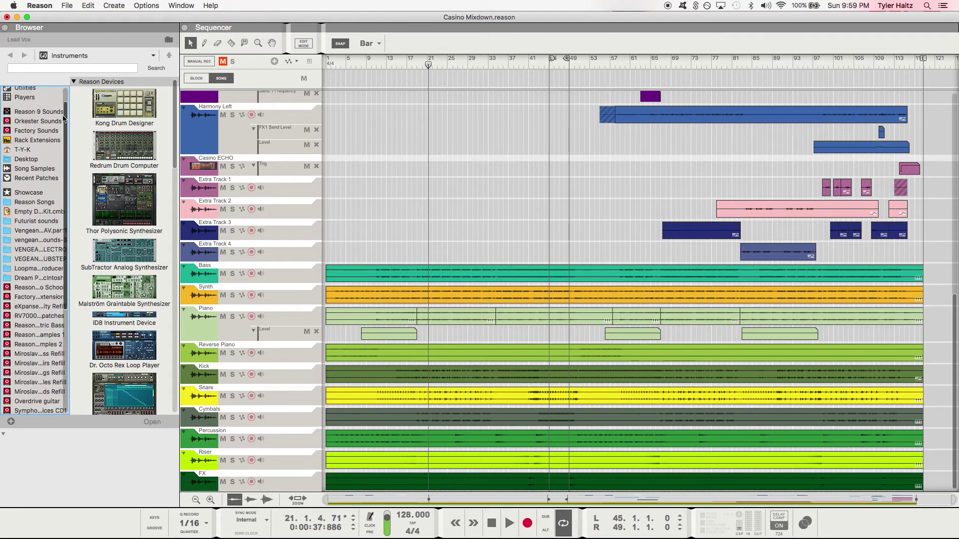
scroll(65, 150, "up", 6)
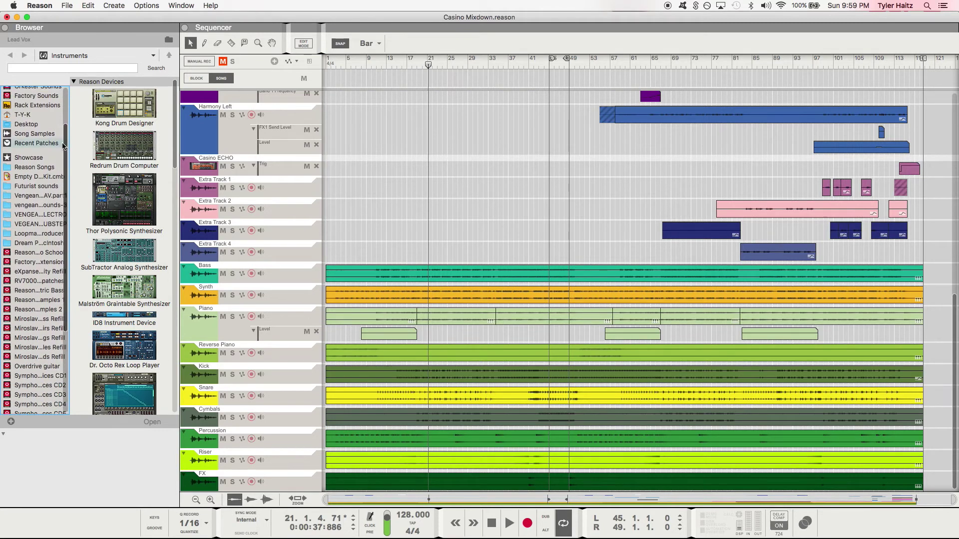
left_click(34, 223)
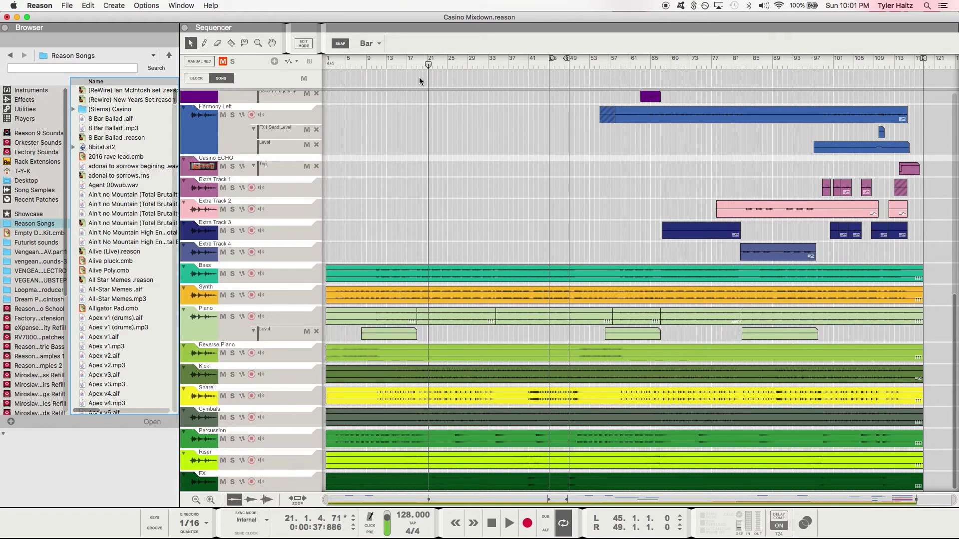
Switch to the rack window and look over the devices from the Master Section to the Lead Vox insert effects
key("F6")
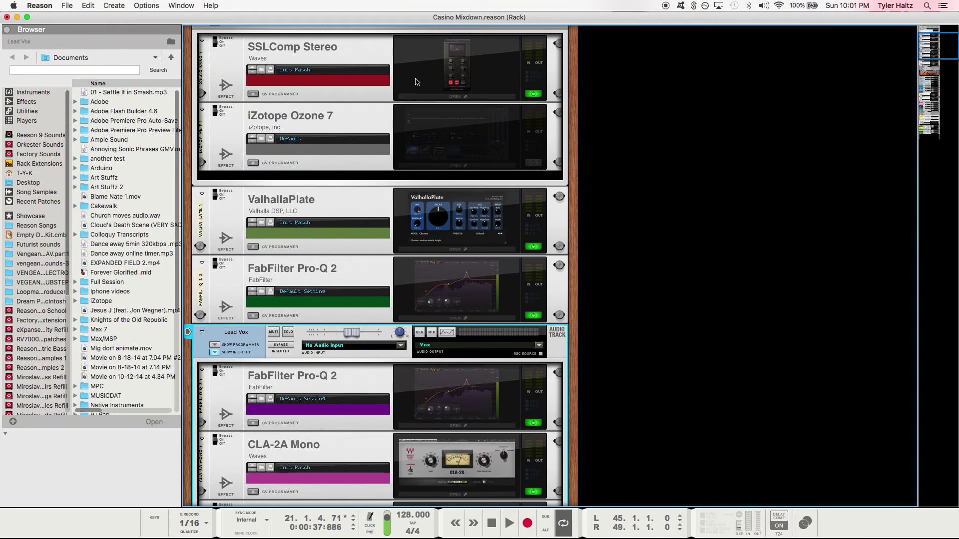
left_click(180, 5)
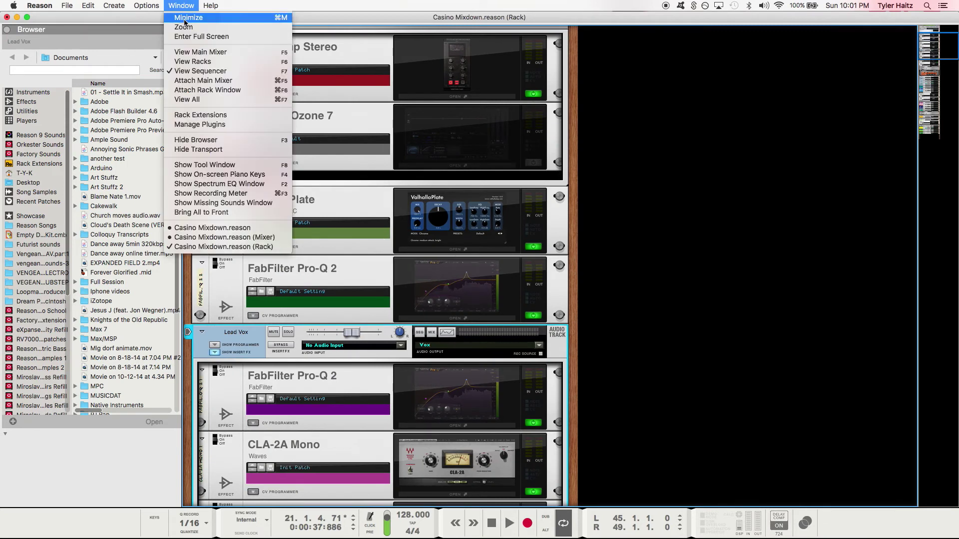
left_click(684, 134)
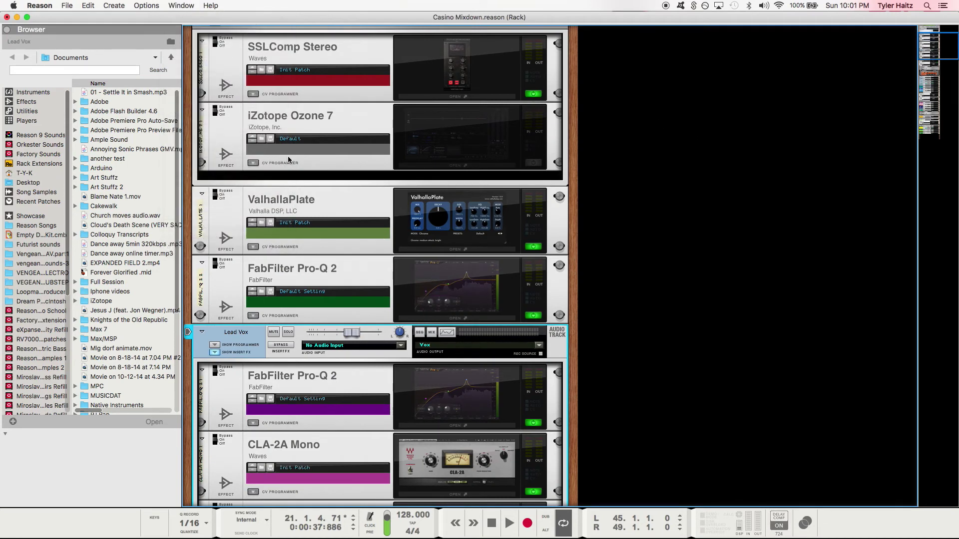
scroll(342, 272, "up", 3)
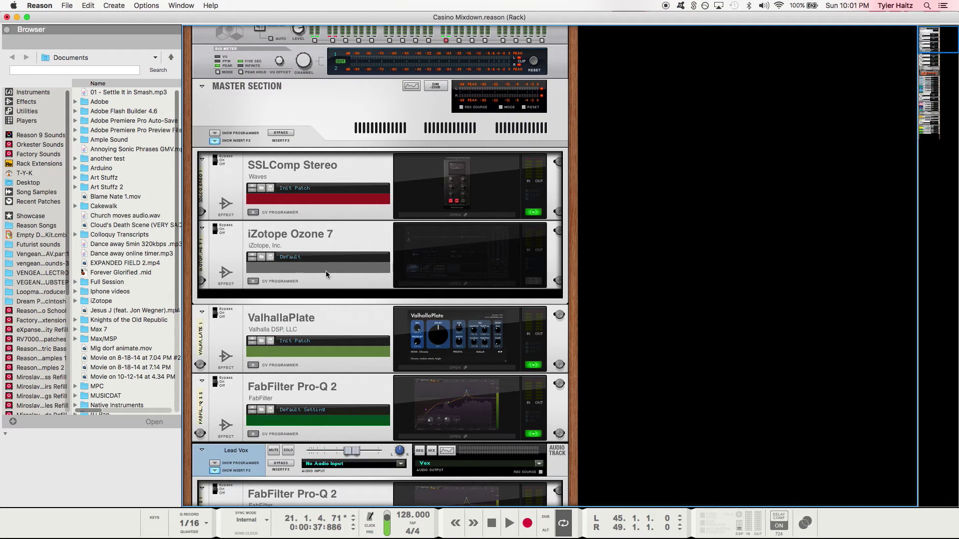
scroll(325, 270, "down", 3)
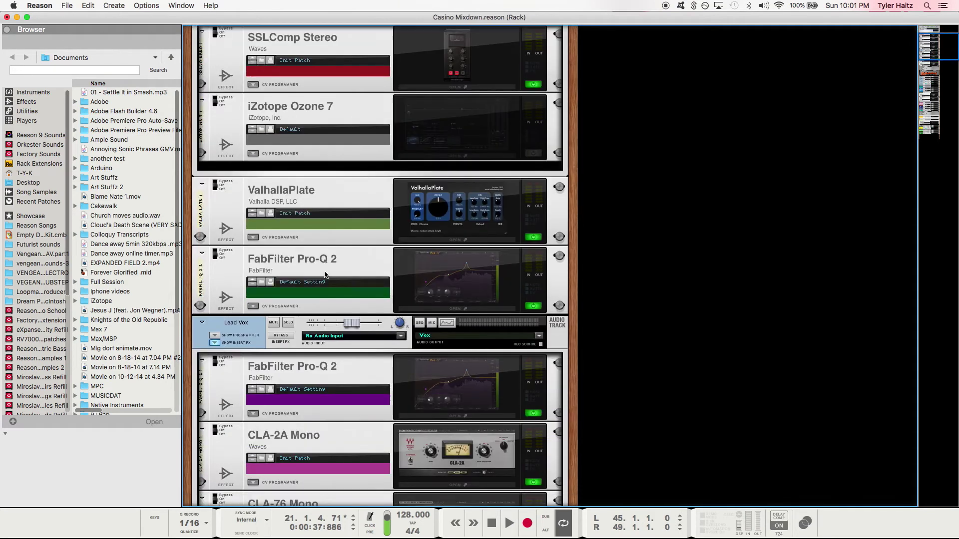
scroll(325, 275, "down", 1)
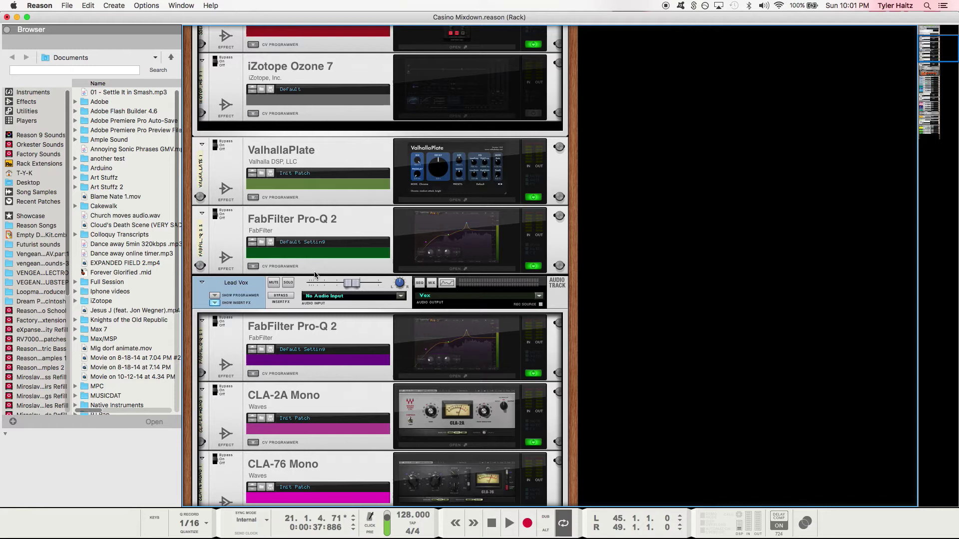
scroll(317, 275, "down", 3)
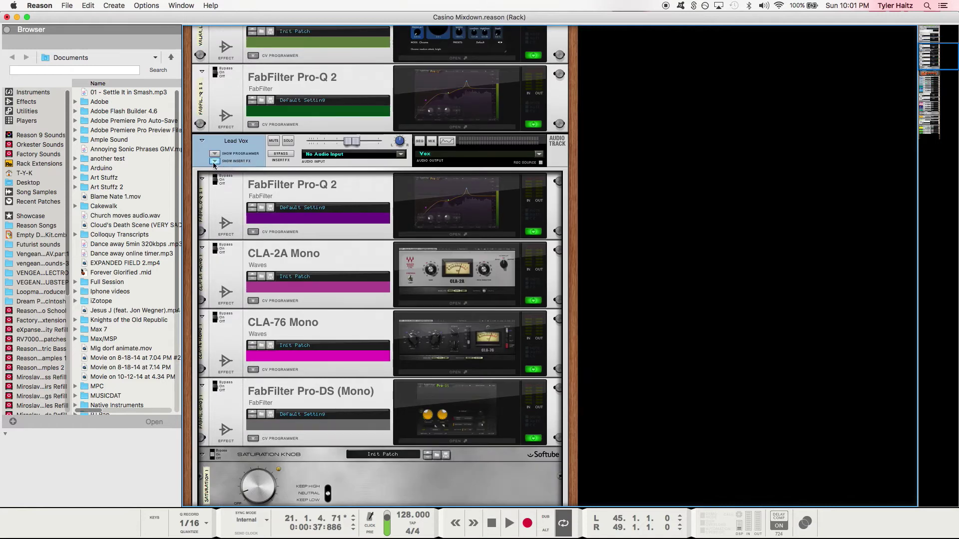
Collapse the Lead Vox audio track's insert effects in the rack and expand them again
left_click(214, 162)
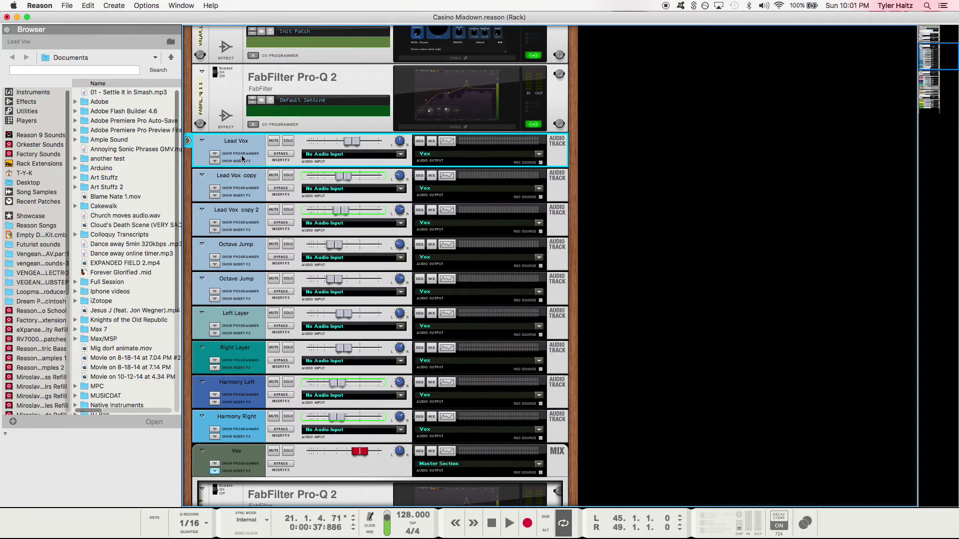
left_click(214, 160)
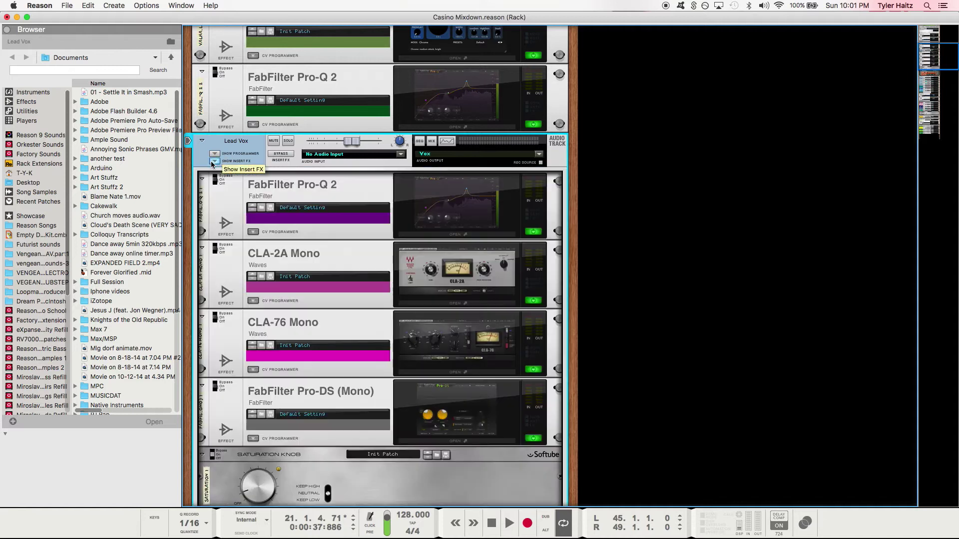
scroll(356, 216, "down", 1)
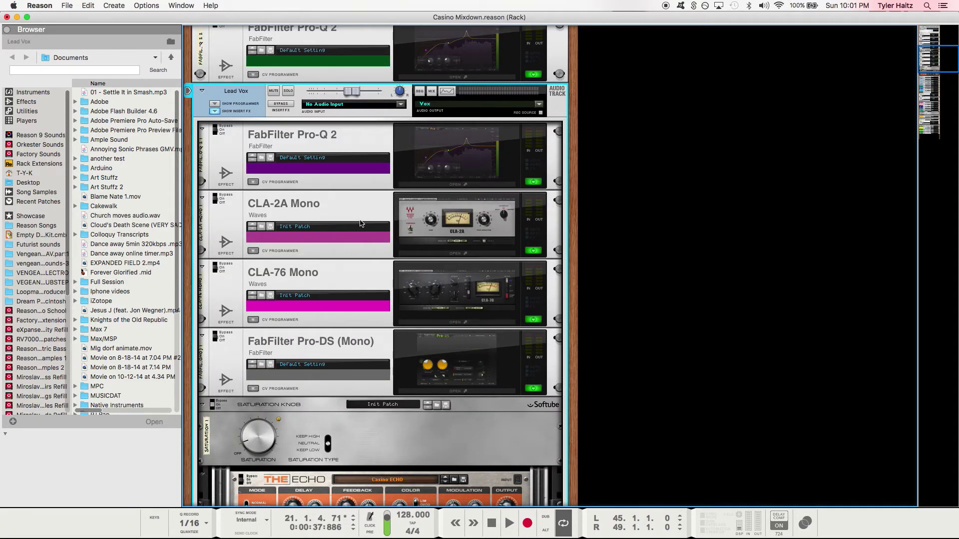
Flip the rack to its rear, trace the Lead Vox insert cabling through to The Echo, and flip back to the front
key("Tab")
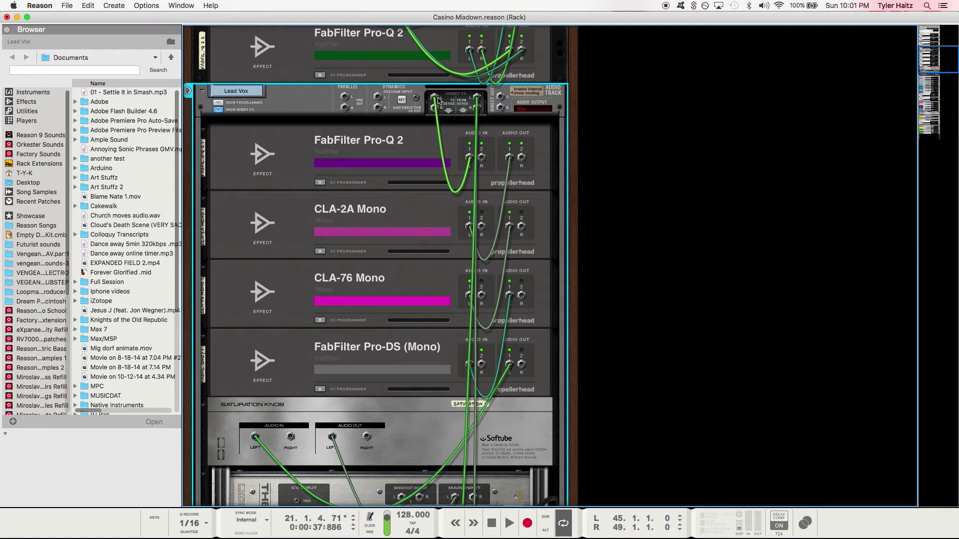
mouse_move(438, 100)
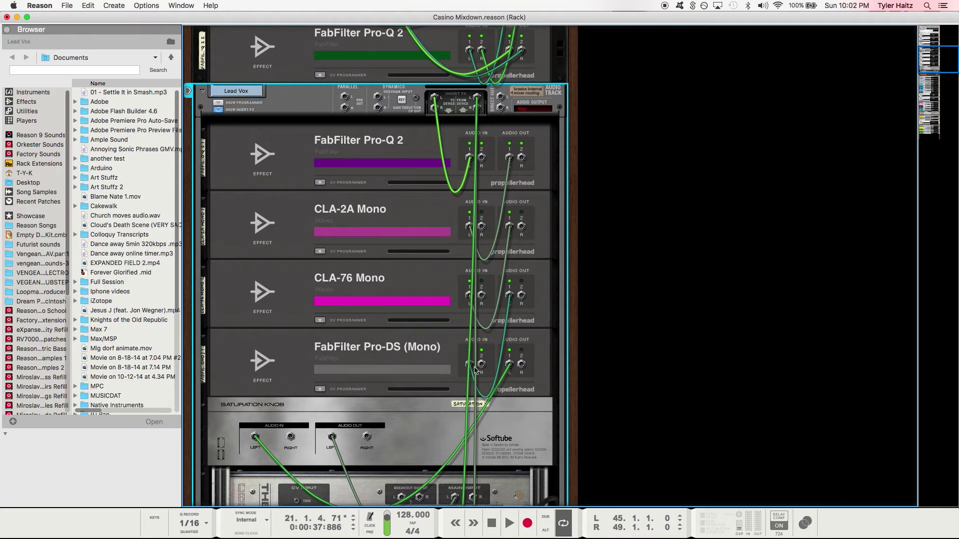
scroll(345, 400, "down", 5)
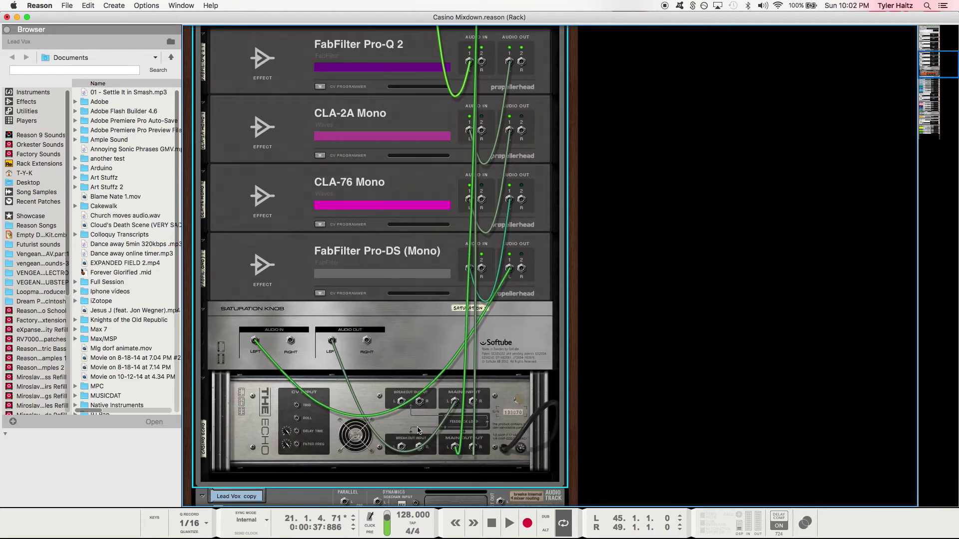
scroll(495, 440, "up", 15)
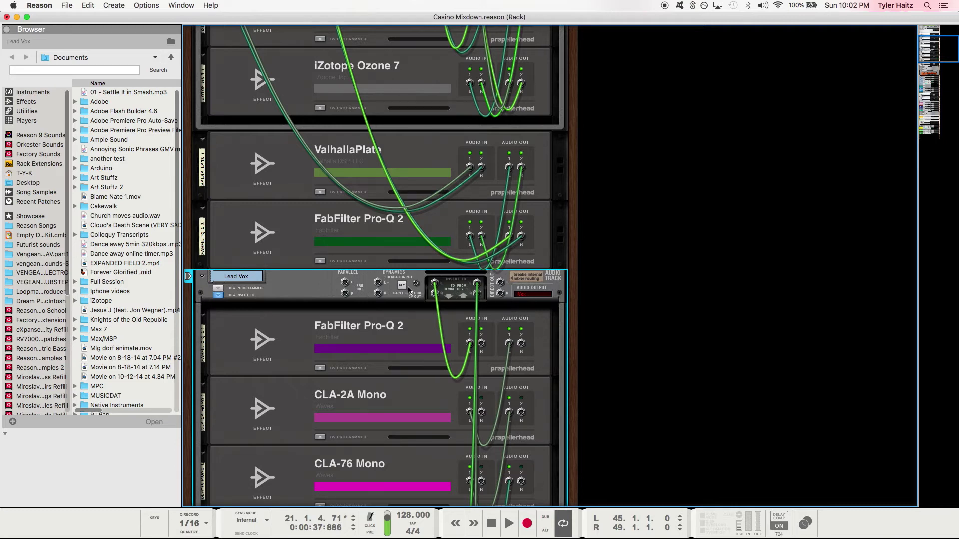
key("Tab")
Hide the Lead Vox insert effects and collapse the browser in the rack window, returning to the Master Section
left_click(218, 296)
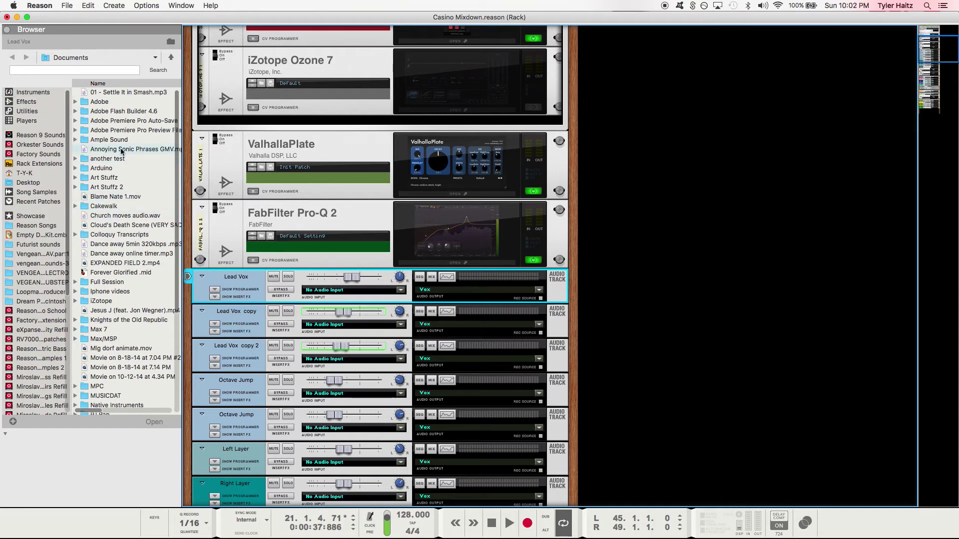
key("ctrl+Up")
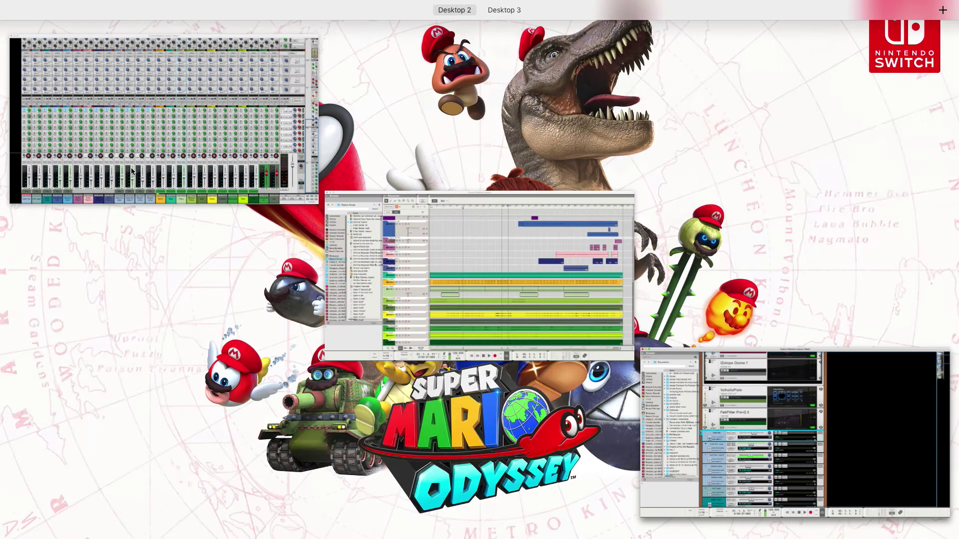
left_click(748, 418)
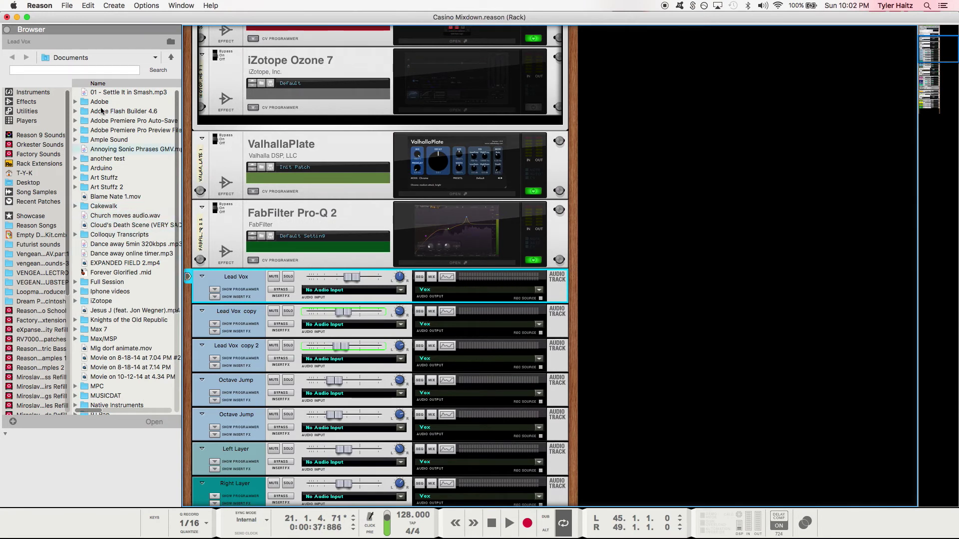
left_click(8, 31)
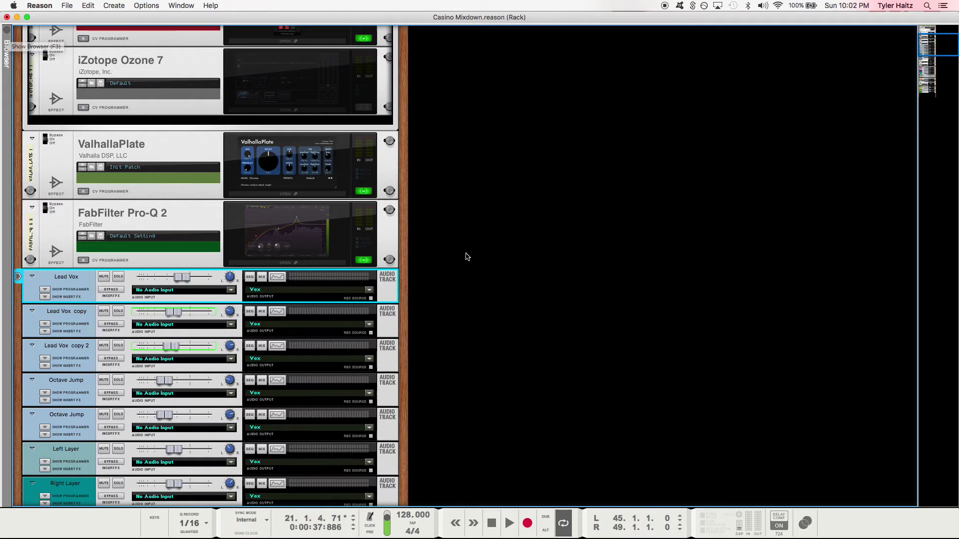
scroll(451, 237, "up", 5)
scroll(455, 208, "down", 5)
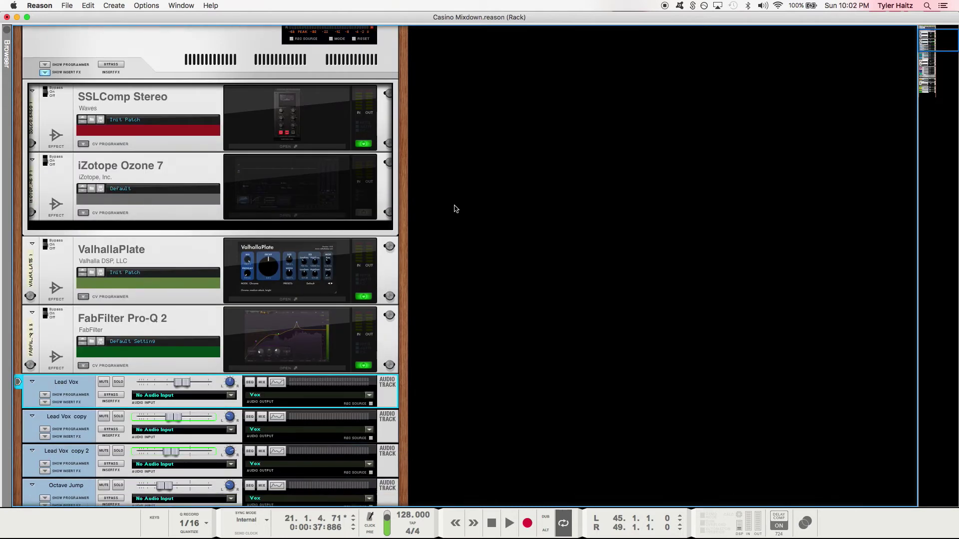
scroll(454, 208, "up", 5)
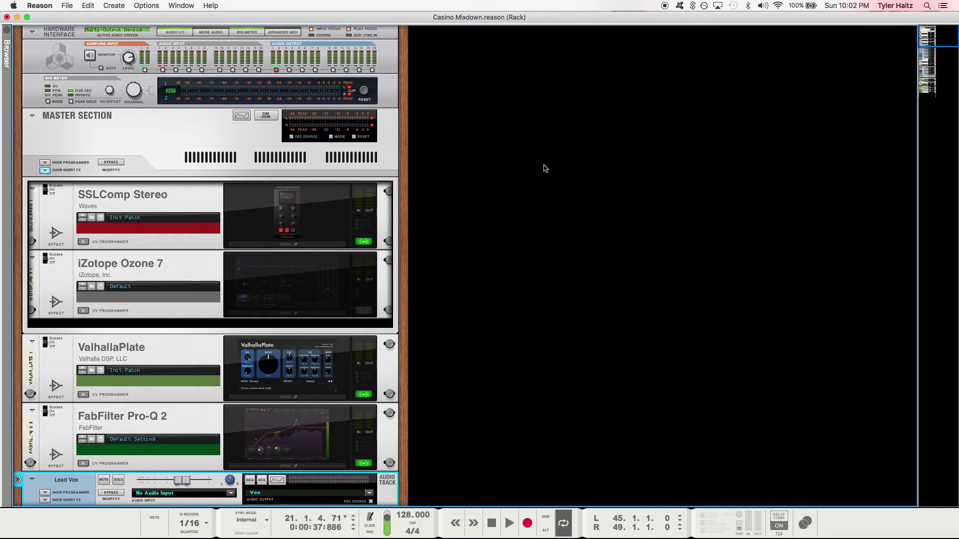
Move ValhallaPlate and FabFilter Pro-Q 2 into a second rack column and the Lead Vox audio track into a third
scroll(549, 305, "down", 1)
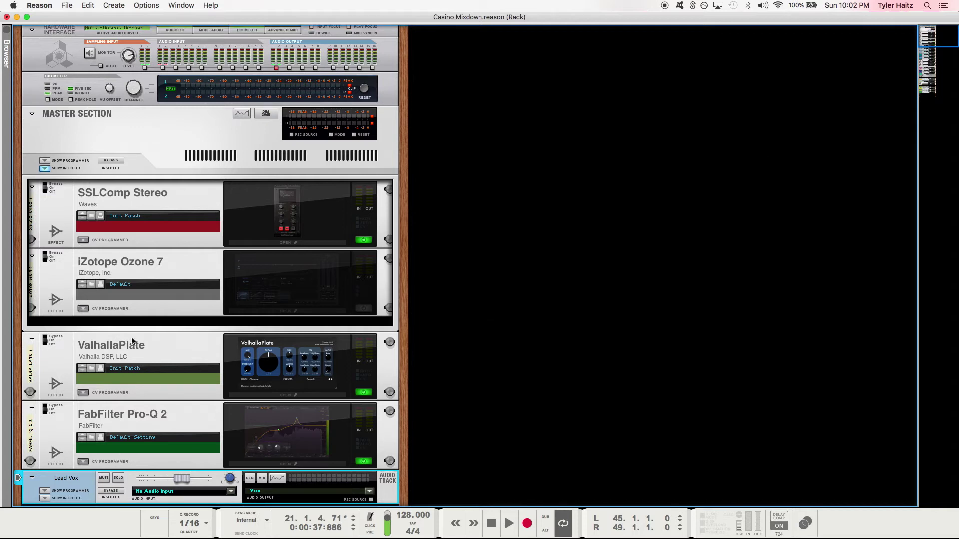
mouse_move(159, 346)
left_mouse_down()
mouse_move(365, 350)
mouse_move(439, 280)
mouse_move(573, 246)
left_mouse_up()
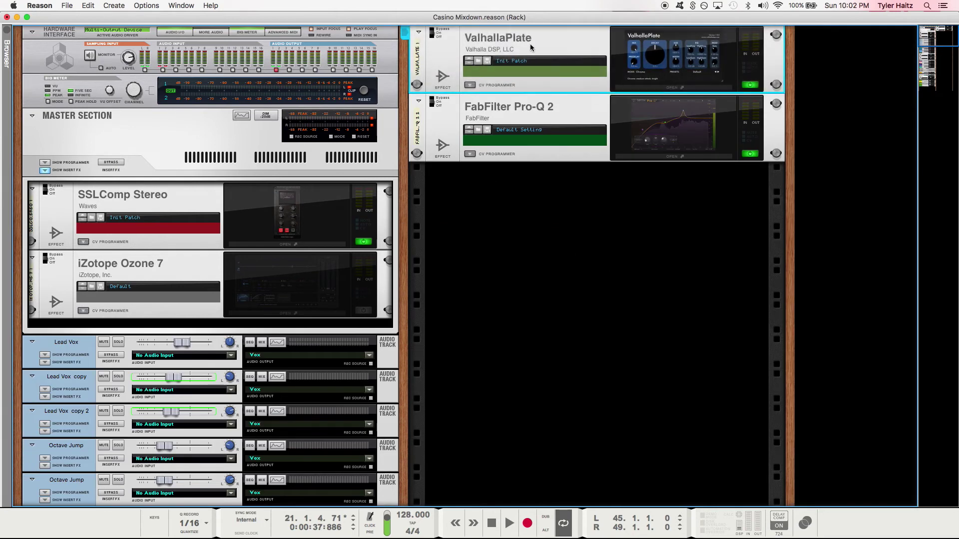
left_click_drag(56, 348, 806, 216)
left_click_drag(835, 194, 832, 198)
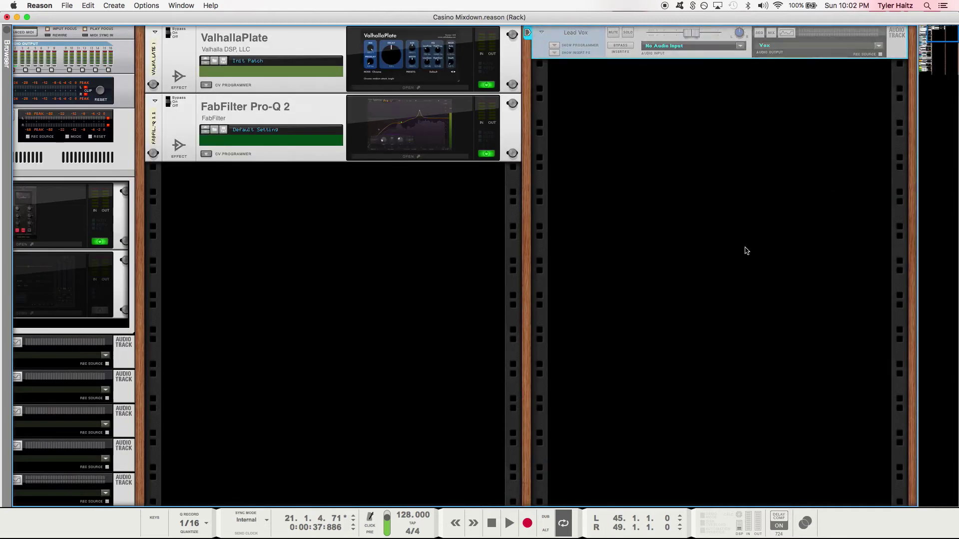
Place the Lead Vox copy track in a fourth rack column, and undo the device rearrangement
scroll(731, 289, "down", 2)
scroll(730, 287, "up", 2)
scroll(730, 287, "down", 5)
scroll(685, 354, "up", 5)
key("super+d")
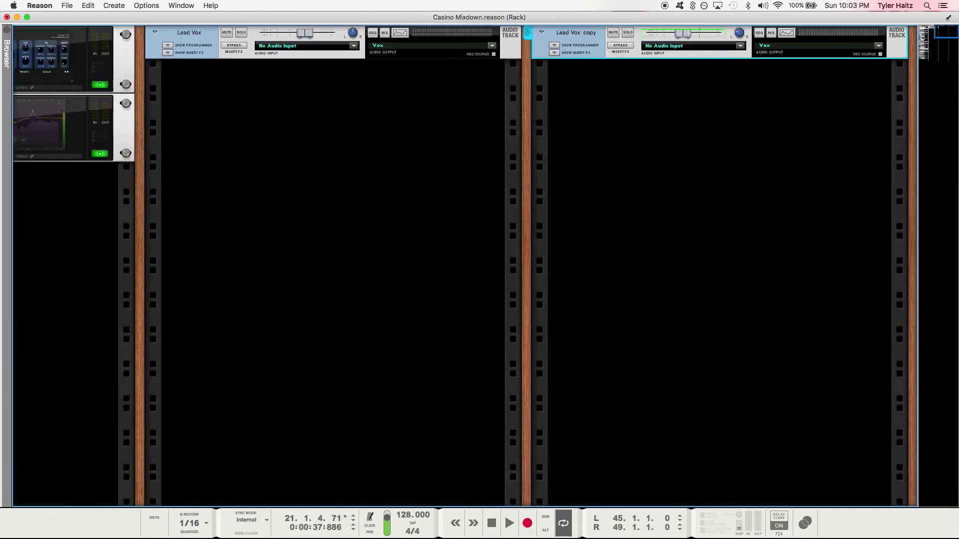
scroll(480, 265, "left", 5)
left_click_drag(909, 17, 924, 31)
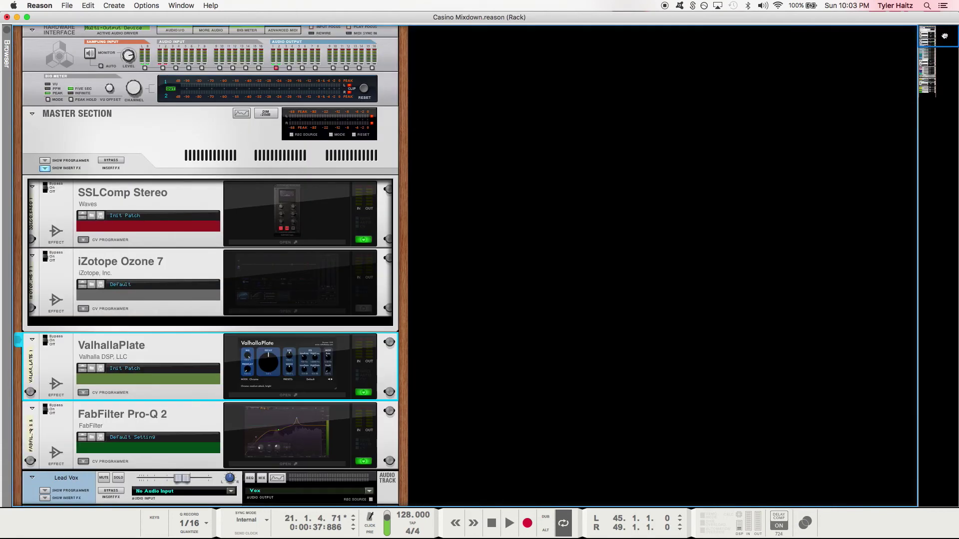
Bring the Master Section into view in the rack window and expand the browser
left_click_drag(944, 35, 911, 46)
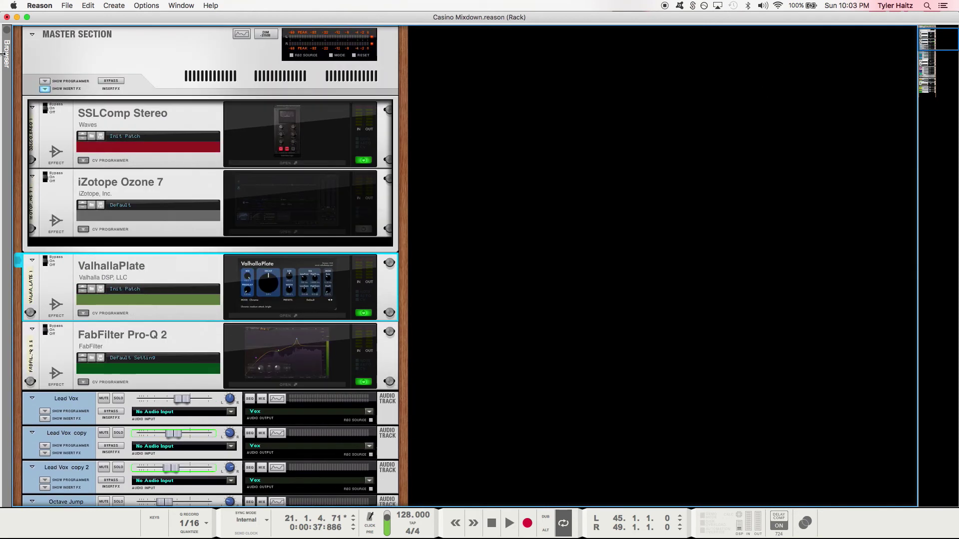
left_click(6, 33)
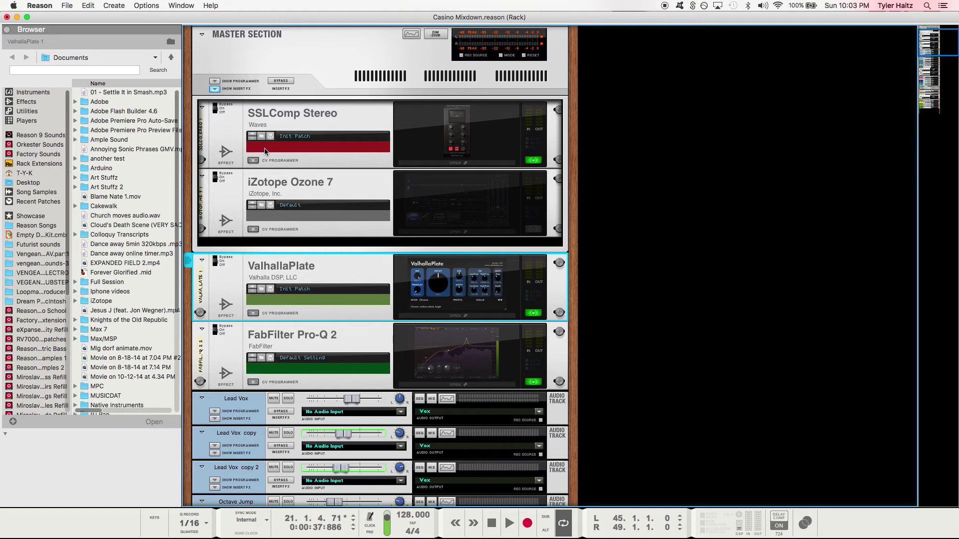
Open the main mixer window and look over its channel strips
key("F5")
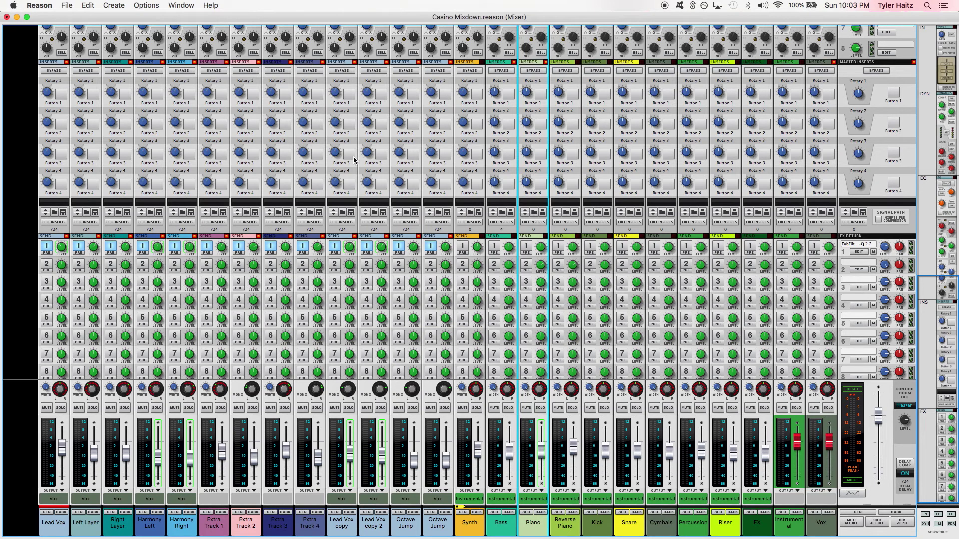
scroll(298, 339, "down", 1)
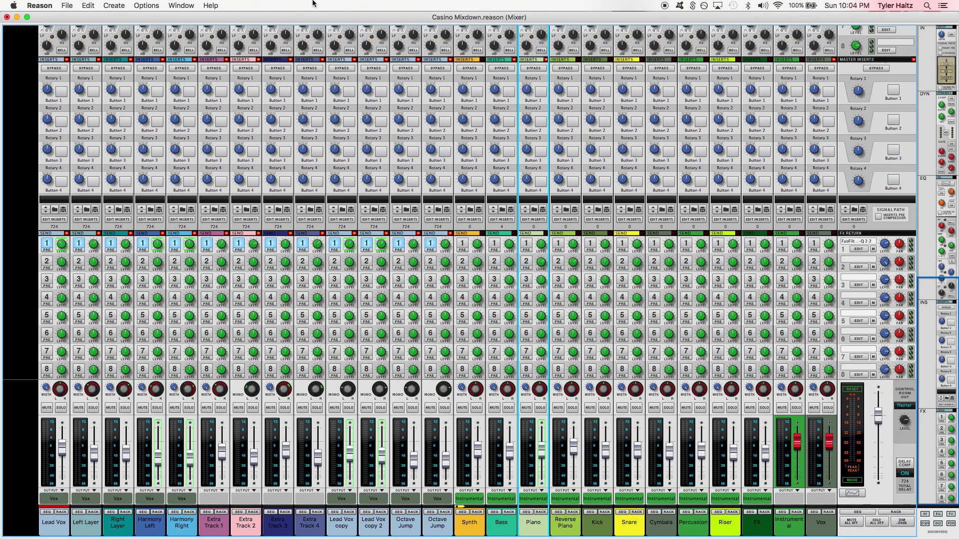
left_click(181, 5)
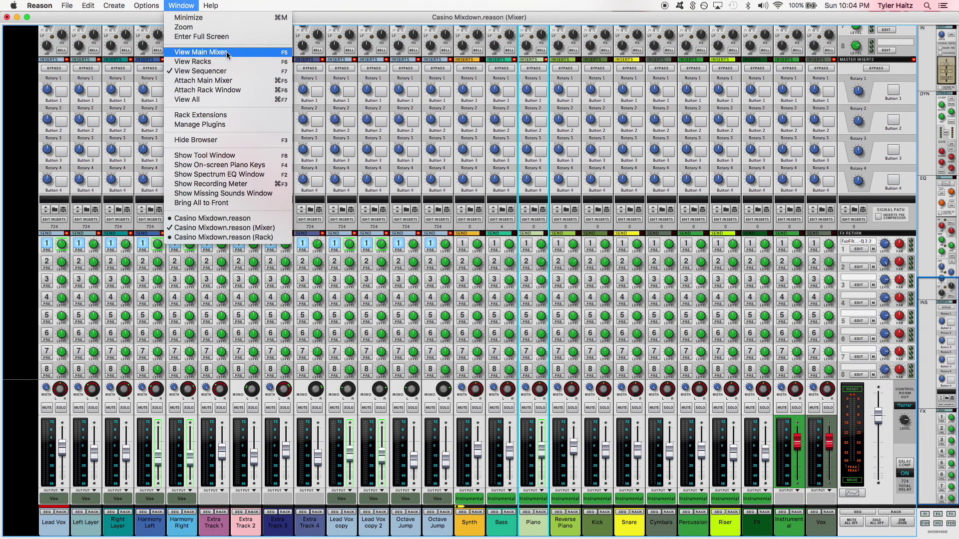
left_click(241, 55)
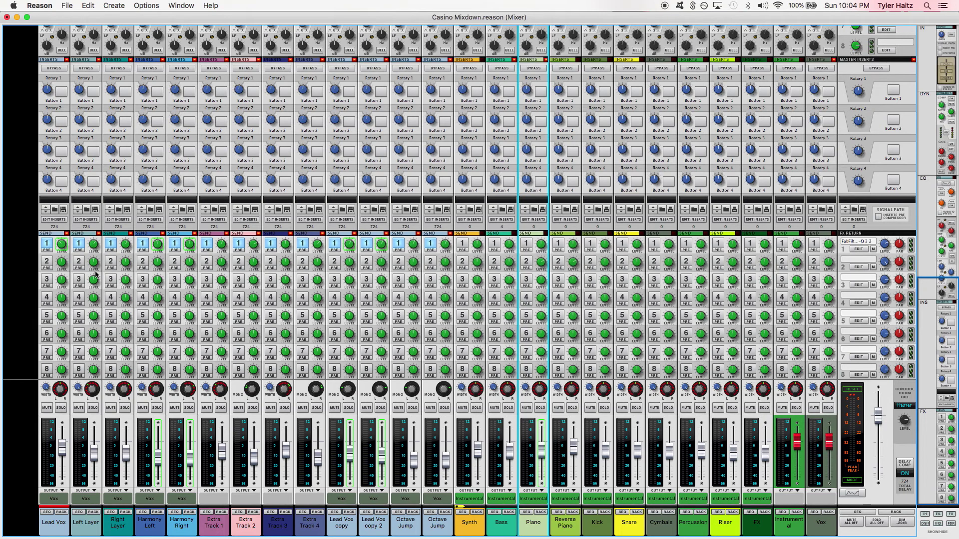
scroll(92, 245, "up", 10)
scroll(88, 271, "down", 10)
Switch to the sequencer window to check the Lead Vox track's mute state, and return to the mixer
key("ctrl+Up")
left_click(199, 77)
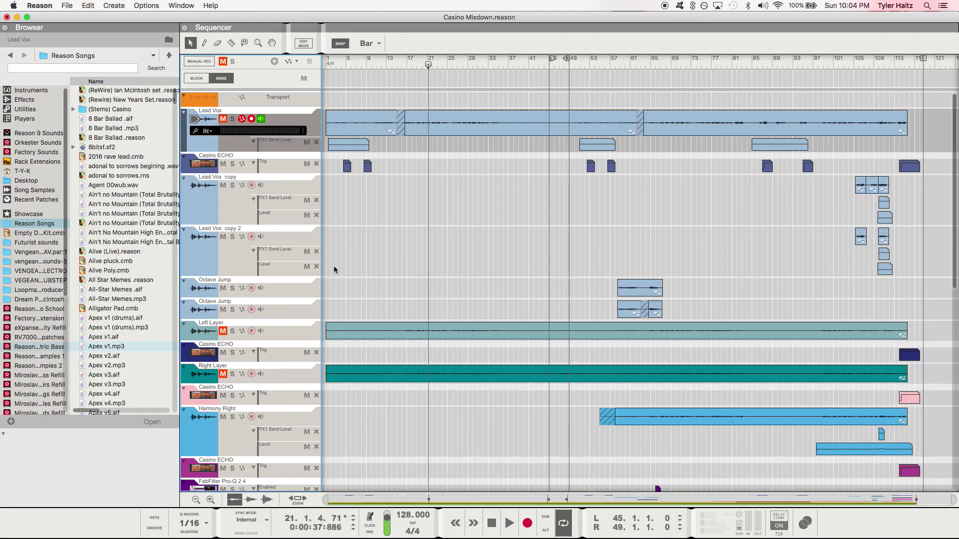
key("ctrl+Up")
left_click(406, 271)
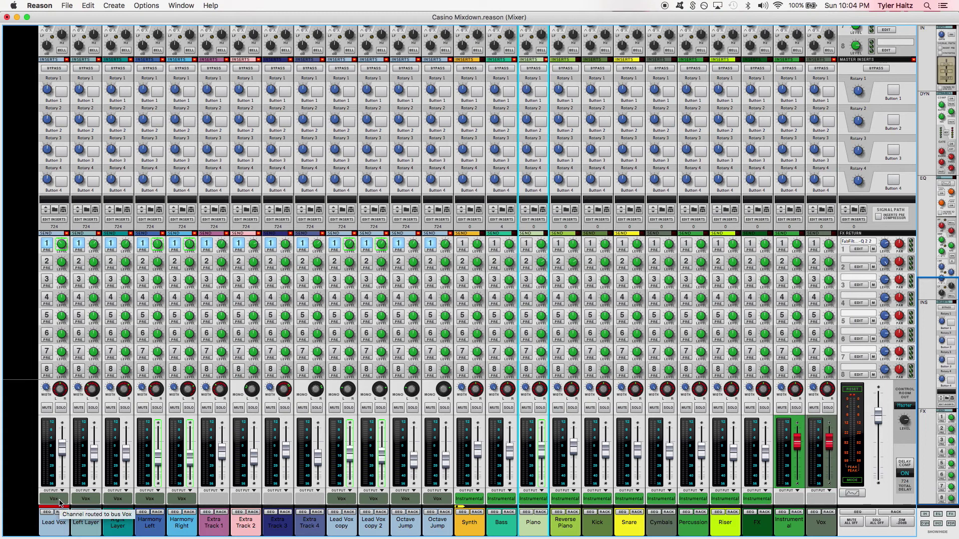
Unmute the Lead Vox channel in the mixer, and check the matching track in the sequencer before returning to the mixer
left_click(47, 408)
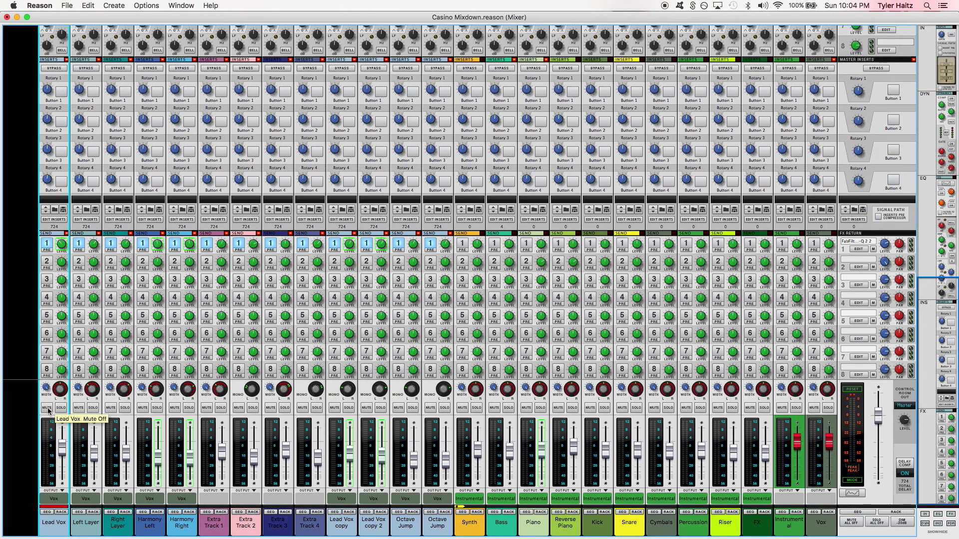
key("ctrl+Up")
left_click(399, 319)
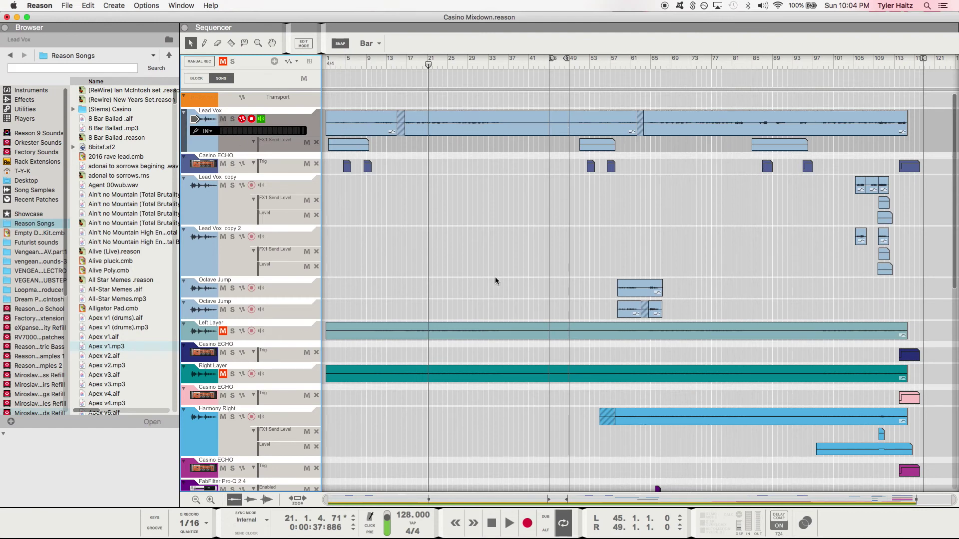
key("ctrl+Up")
left_click(472, 280)
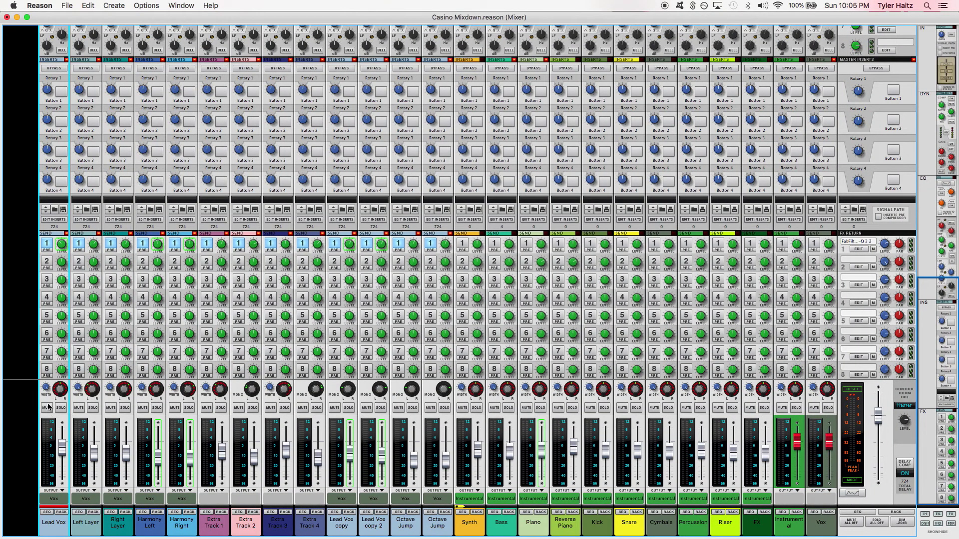
Examine the Lead Vox channel's level fader and pan knob in the mixer
mouse_move(64, 451)
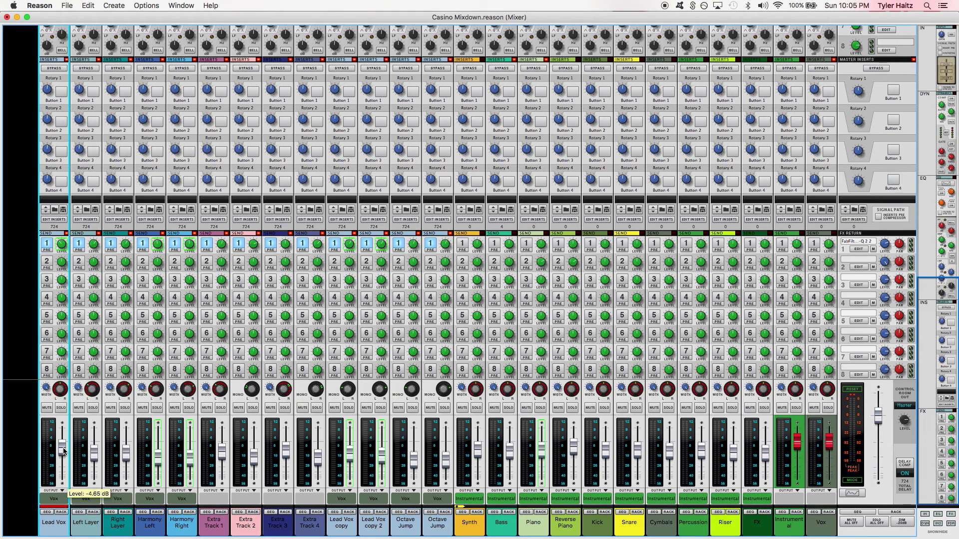
left_click_drag(64, 451, 62, 448)
mouse_move(61, 393)
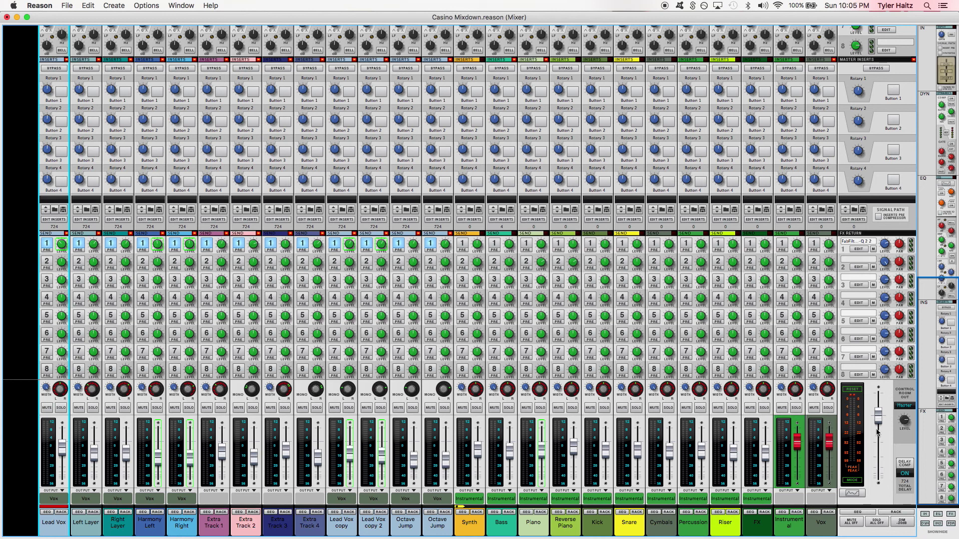
Raise the master fader to 7.56 dB and reset it to its default 0.00 dB
mouse_move(878, 417)
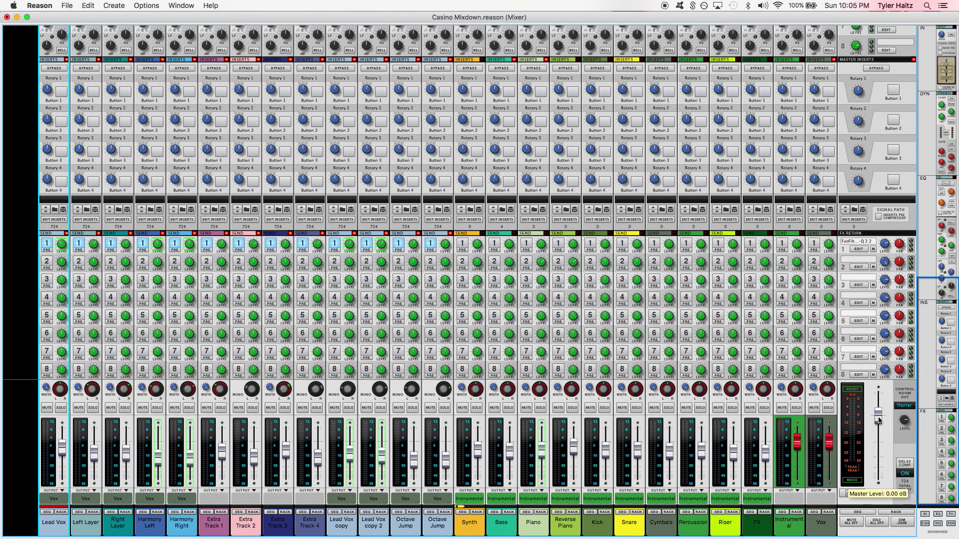
left_click_drag(878, 420, 880, 399)
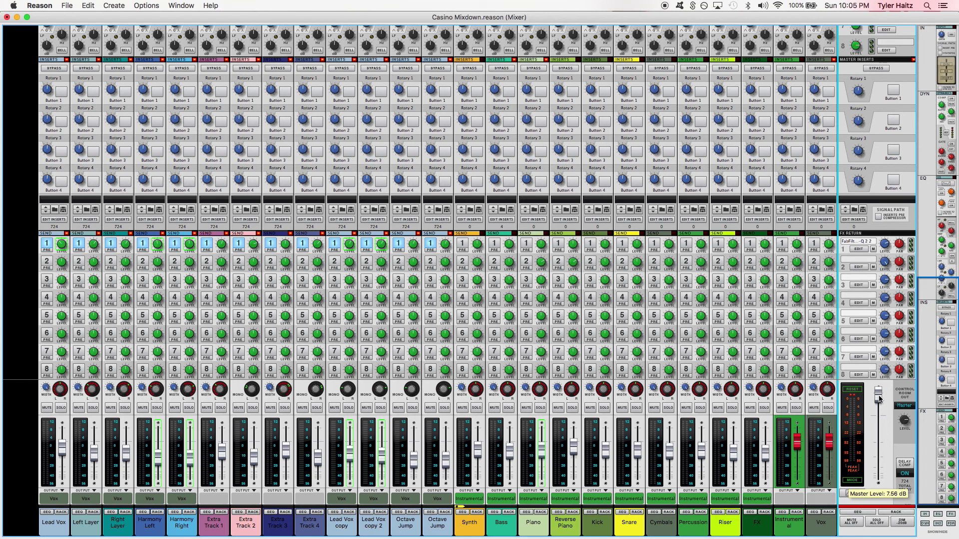
left_click(879, 398, "super")
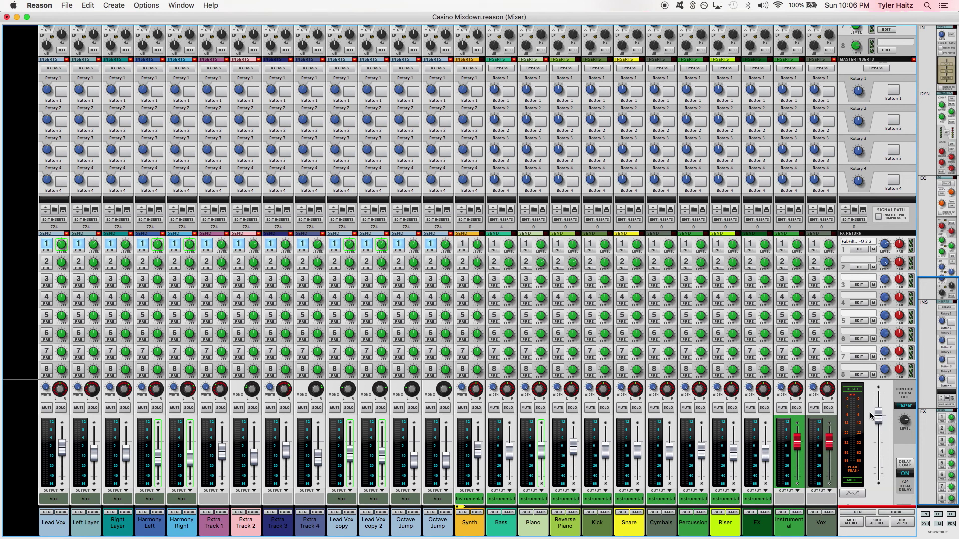
Look over the mixer's full channel strips, from the input, dynamics and EQ sections to the inserts and sends
left_click_drag(939, 350, 927, 270)
left_click_drag(945, 317, 952, 356)
scroll(685, 465, "up", 10)
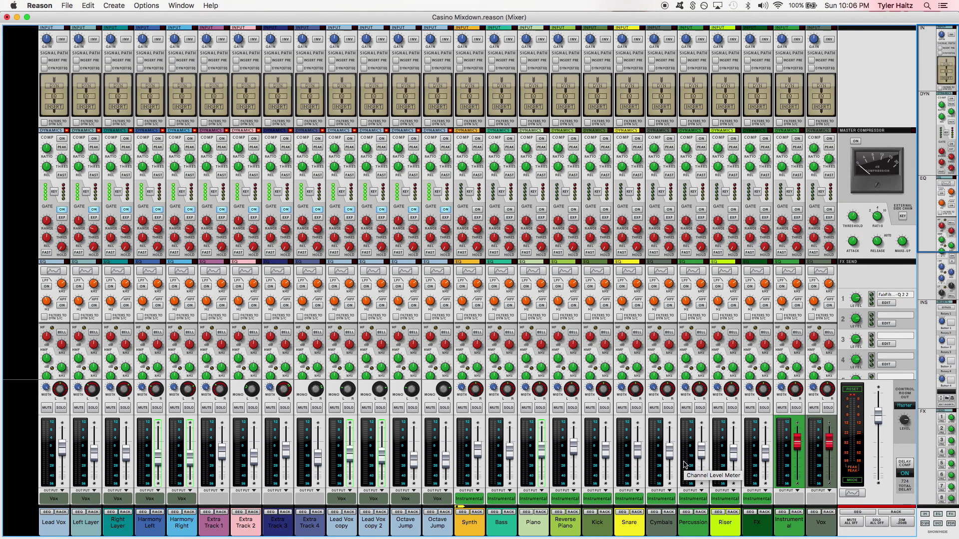
scroll(479, 324, "down", 1)
scroll(478, 324, "down", 10)
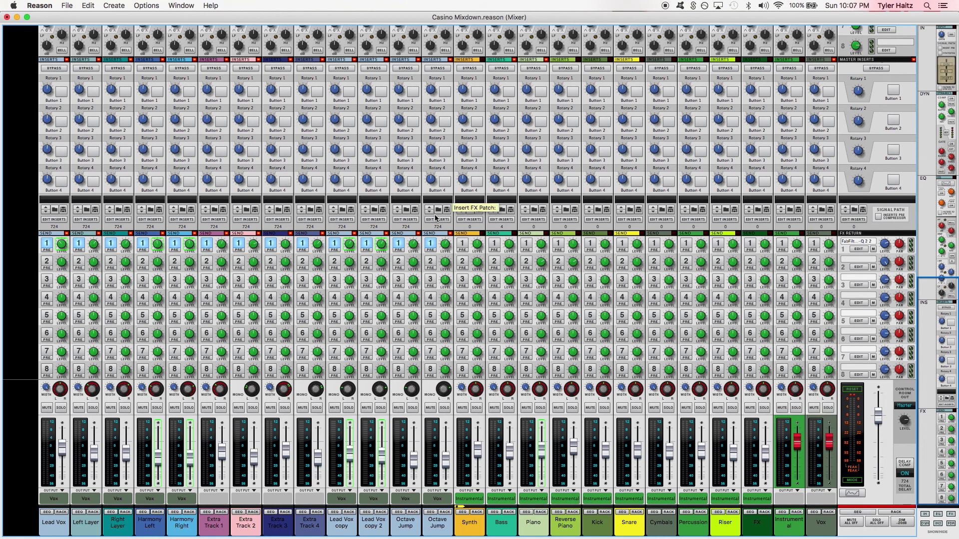
Switch from the mixer to the rack window and on to the sequencer window through the desktop's window overview
key("ctrl+Up")
left_click(456, 240)
key("ctrl+Up")
left_click(300, 190)
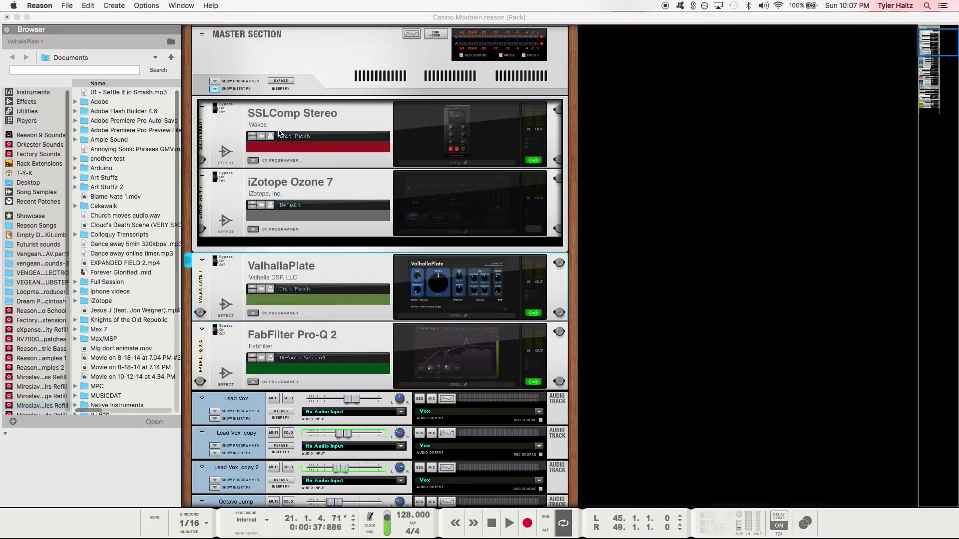
key("ctrl+Up")
left_click(468, 263)
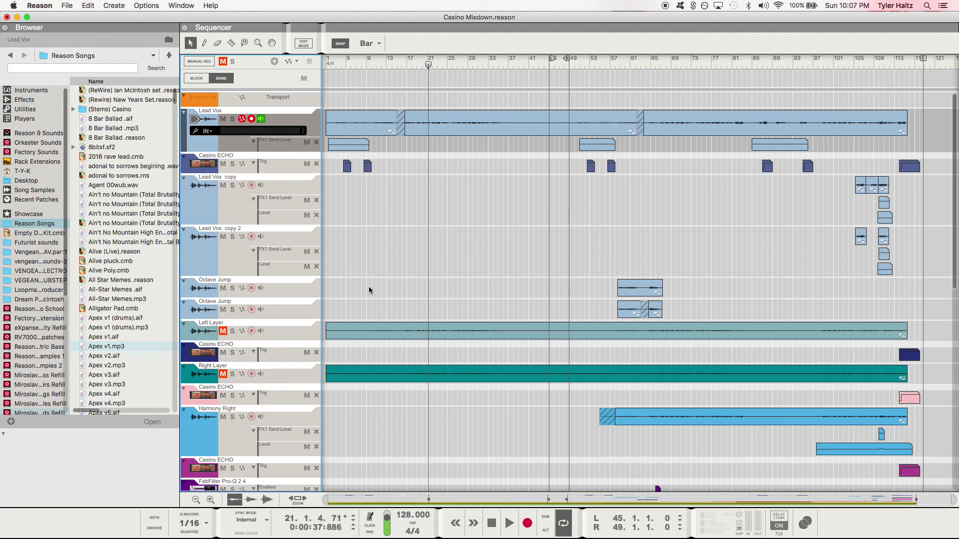
key("ctrl+Up")
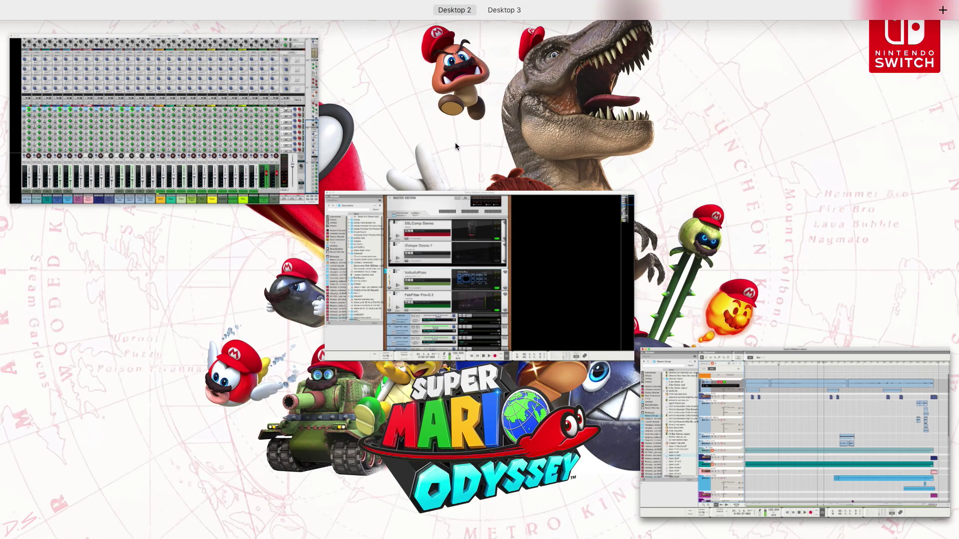
left_click(443, 170)
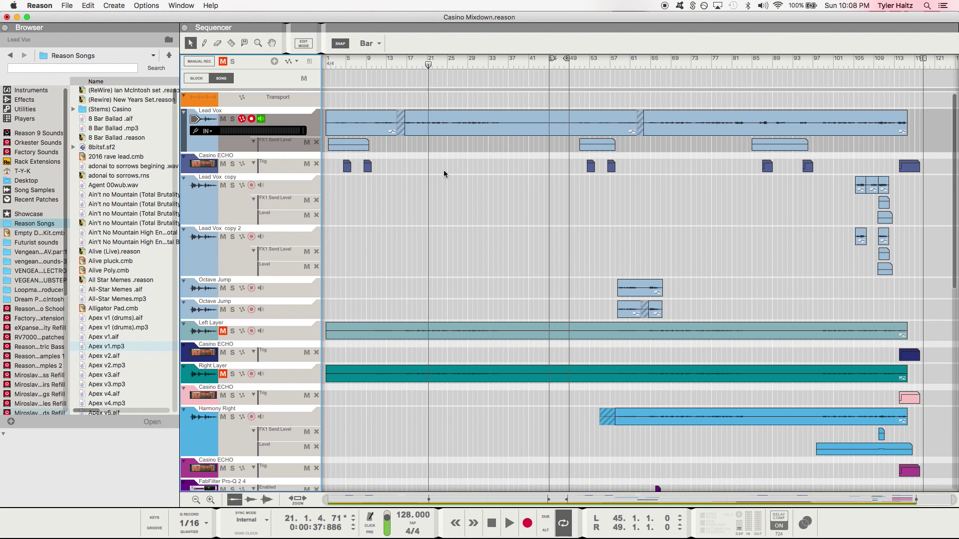